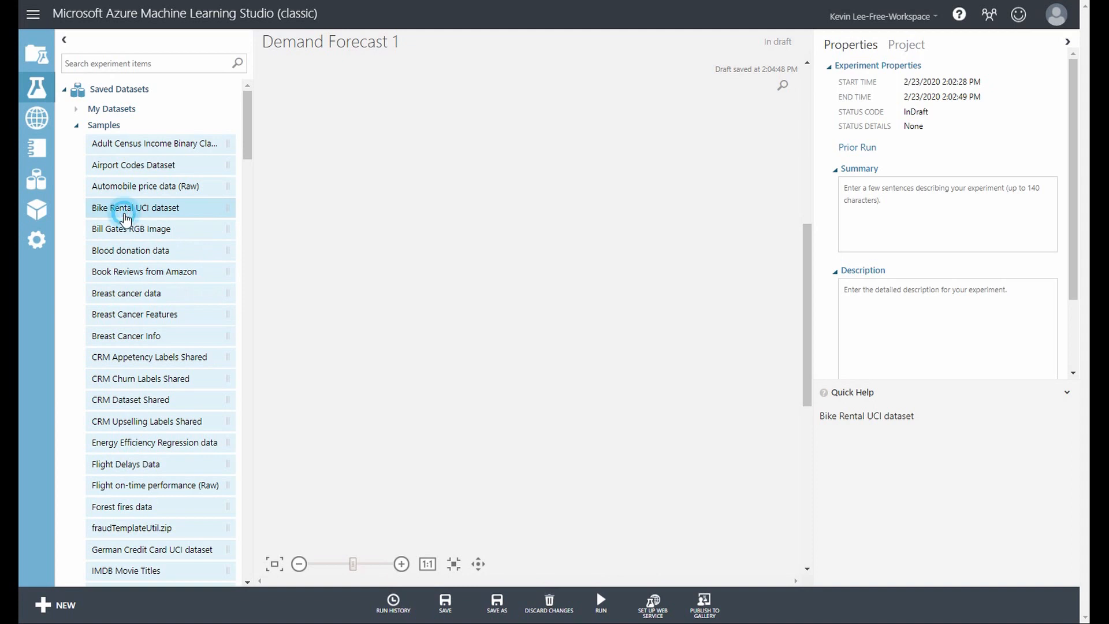
Add the Bike Rental UCI dataset sample to the experiment canvas and visualize its data
drag(123, 216, 568, 124)
right_click(563, 136)
click(609, 175)
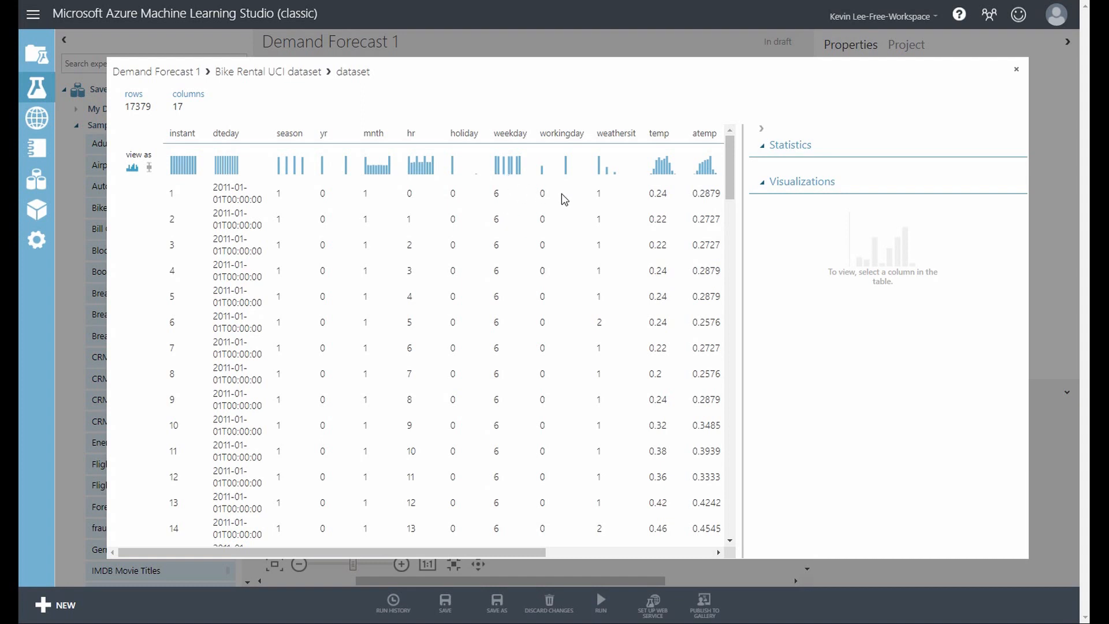
Examine the statistics and histograms of the weathersit, temp, atemp, hum, workingday and weekday columns
click(601, 198)
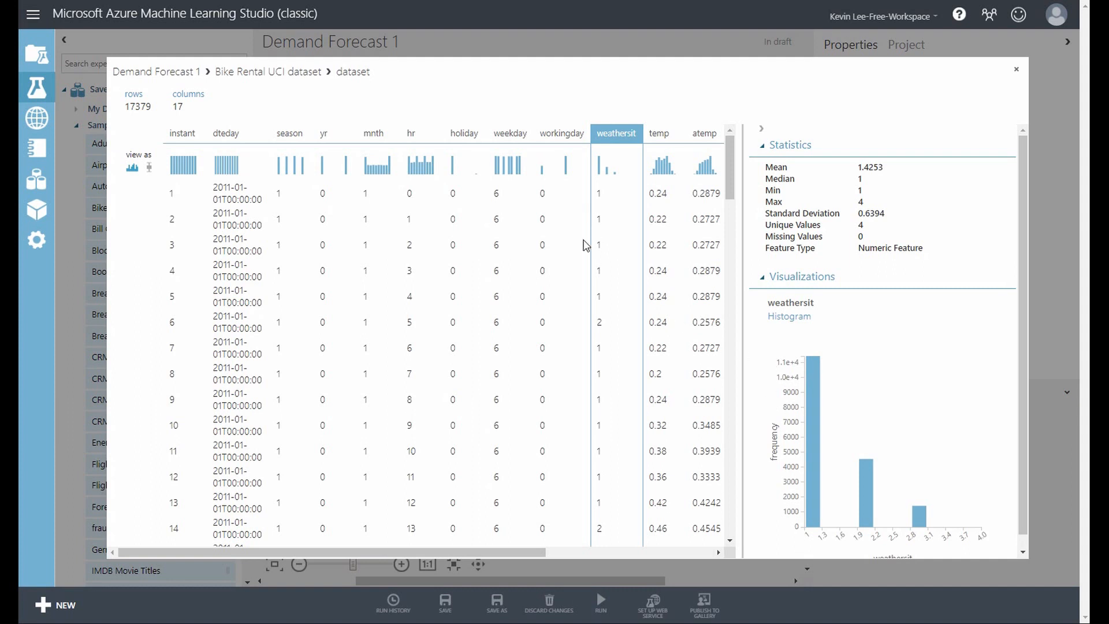
drag(511, 549, 652, 549)
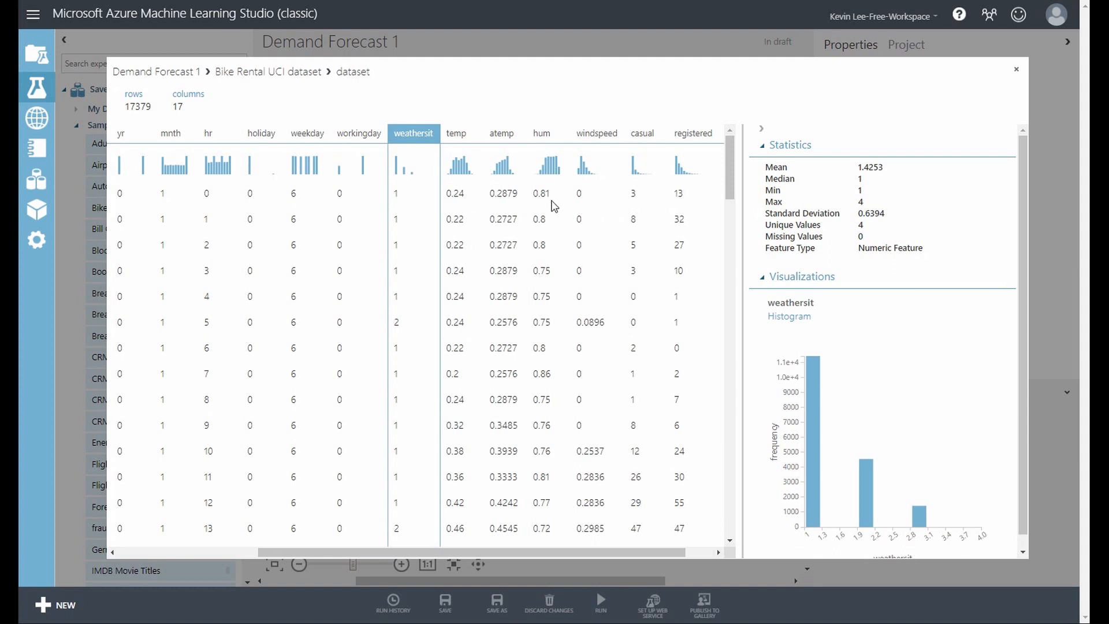
click(458, 193)
click(504, 213)
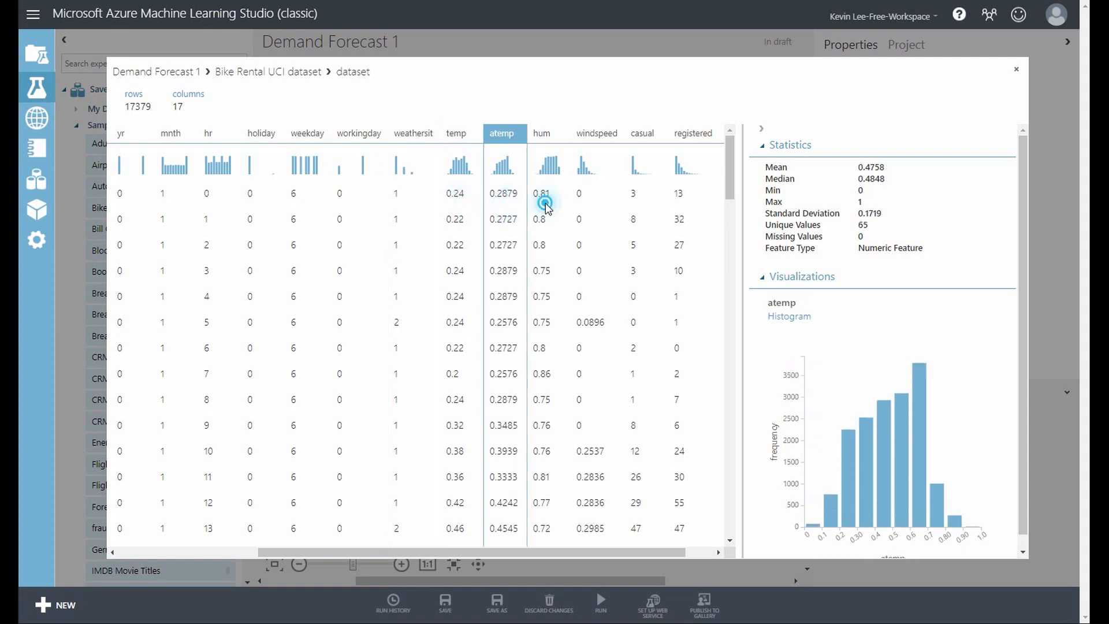
click(546, 212)
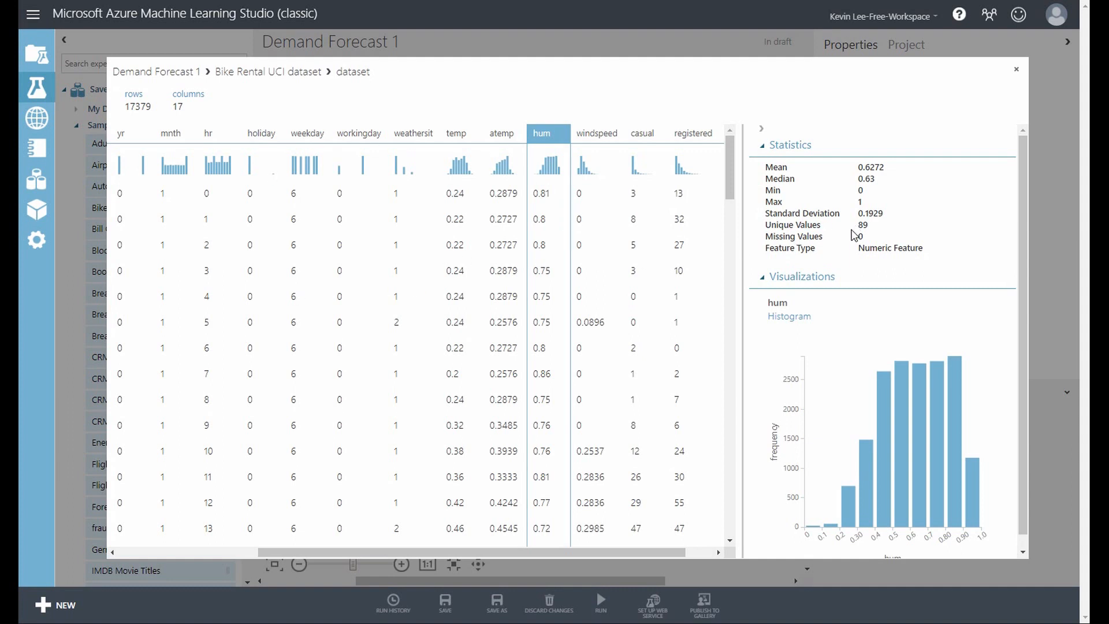
click(512, 246)
click(453, 241)
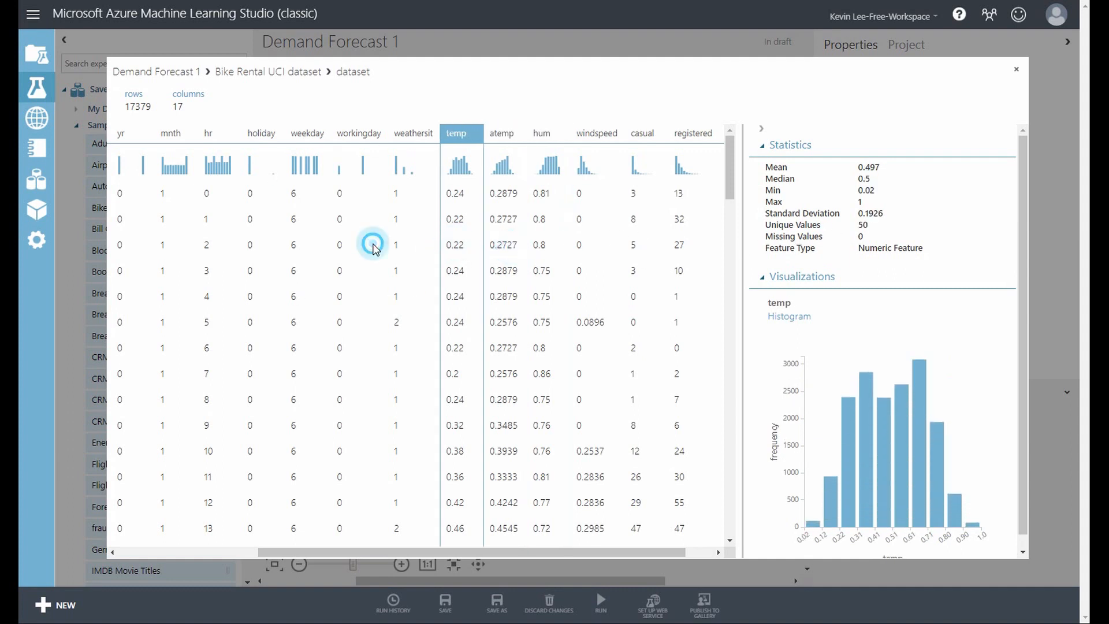
click(371, 240)
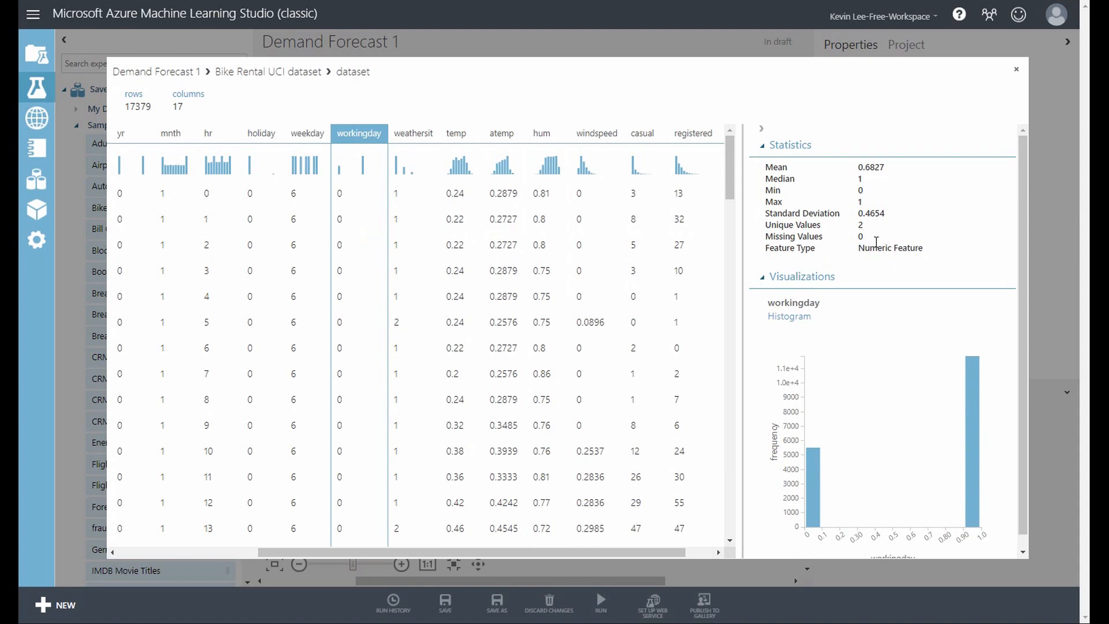
click(318, 241)
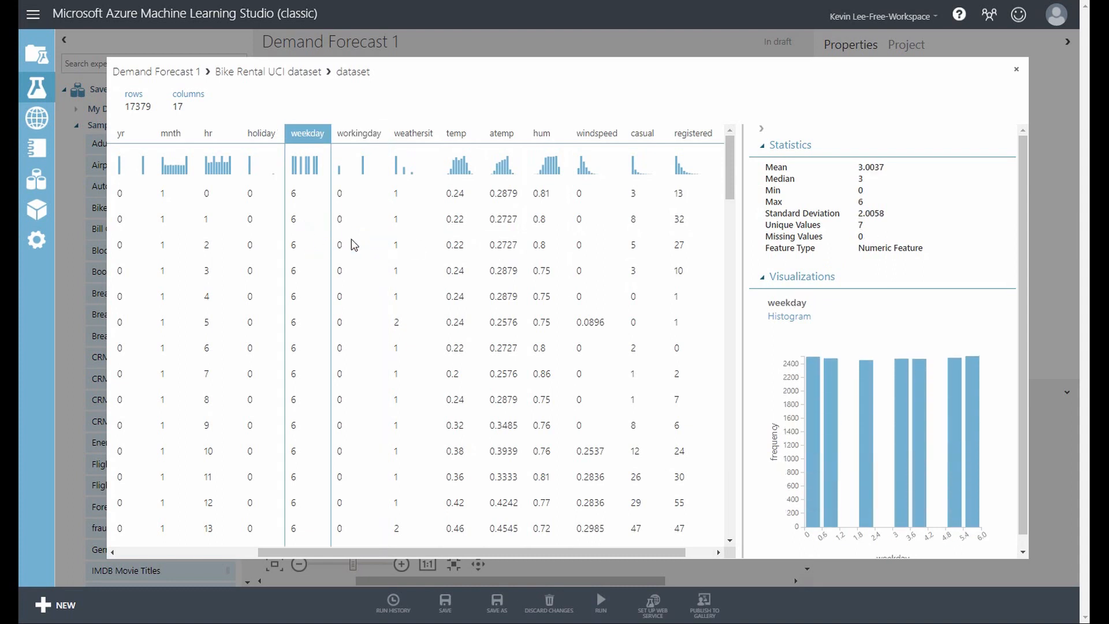
Examine the statistics and first-row values of the casual, registered and cnt columns
drag(595, 553, 680, 569)
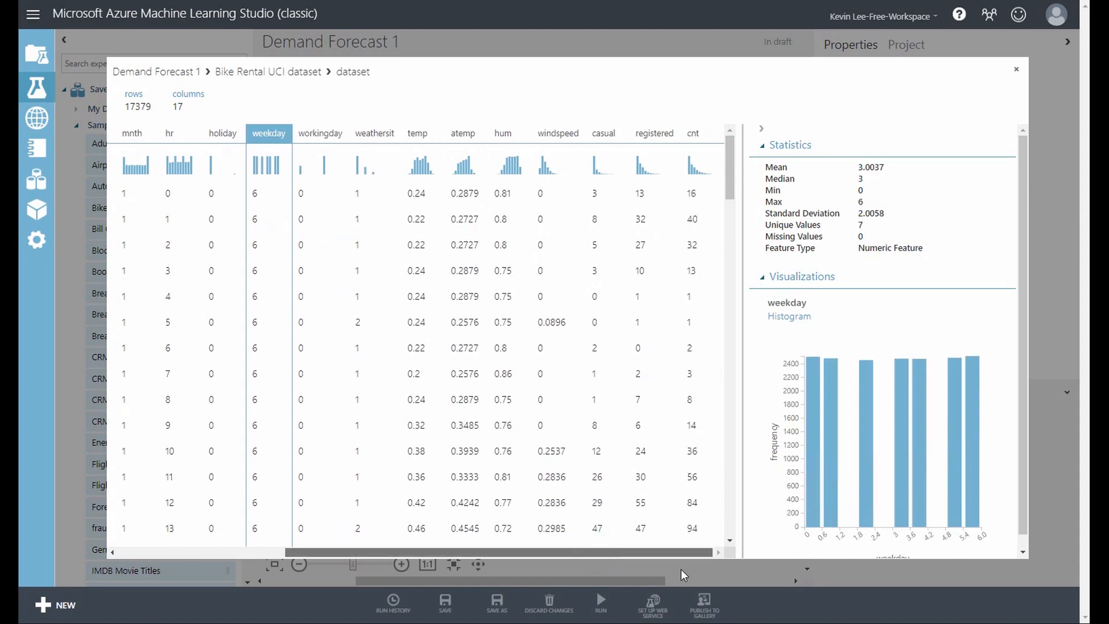
click(607, 292)
click(639, 272)
click(694, 259)
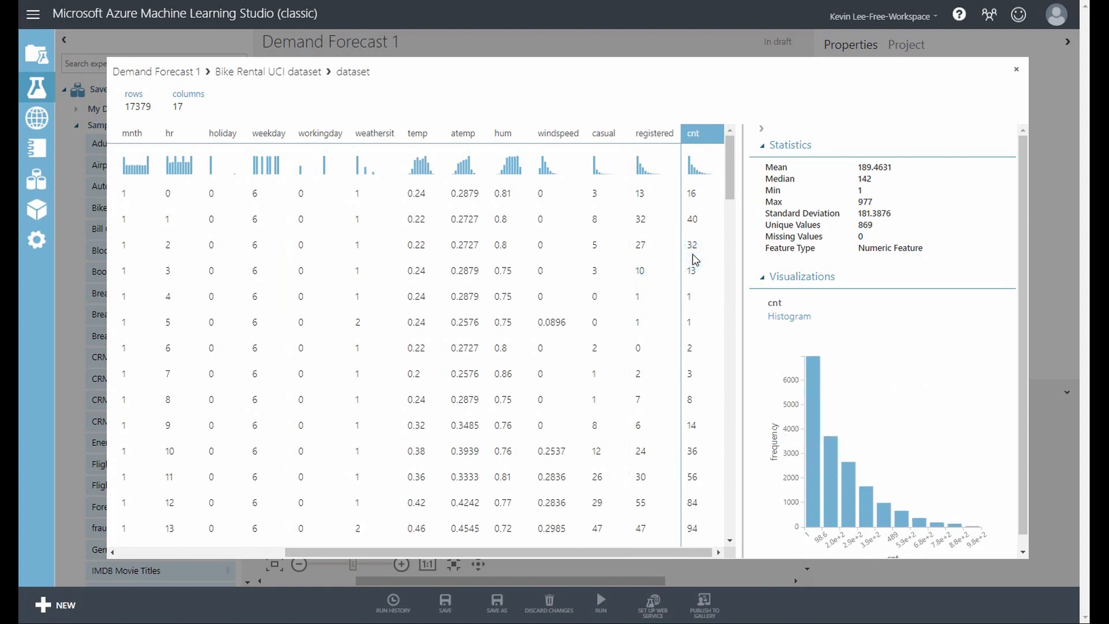
click(599, 248)
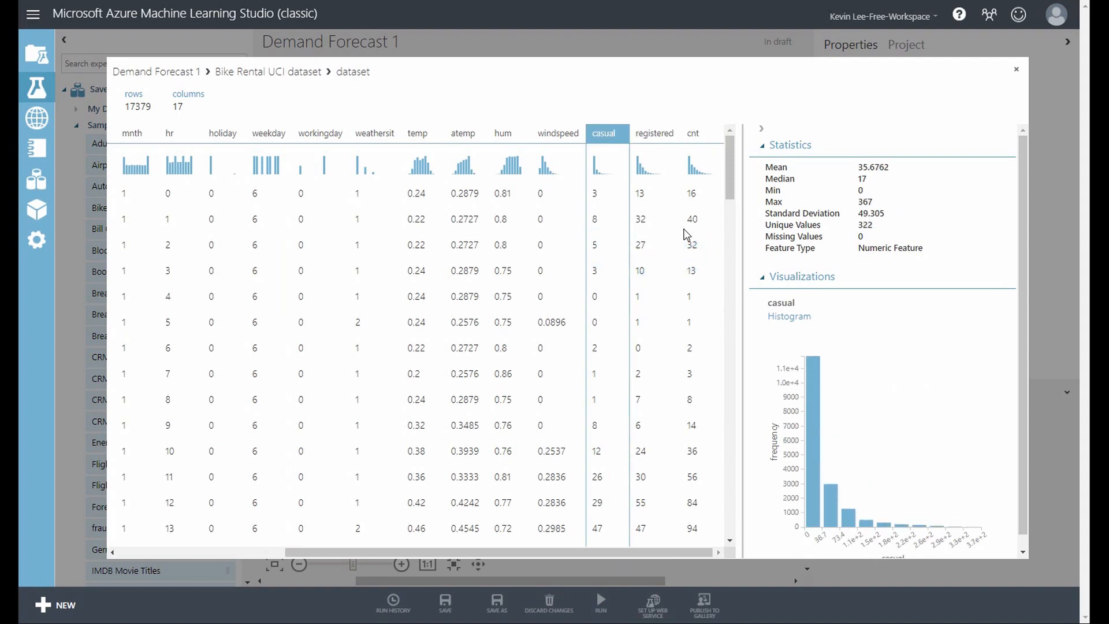
click(695, 196)
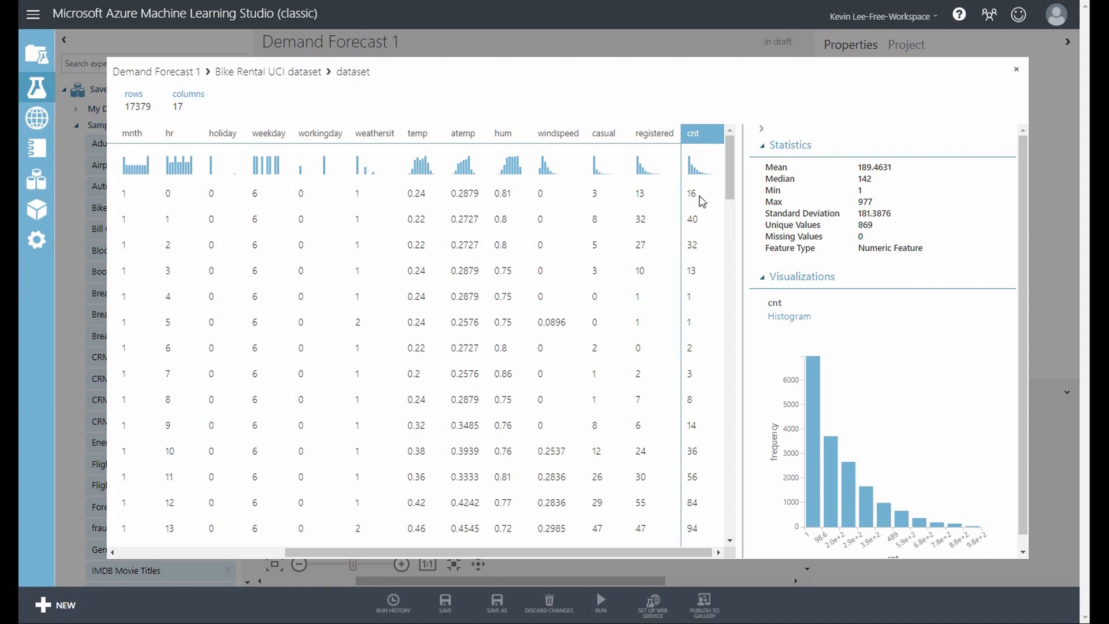
double_click(640, 193)
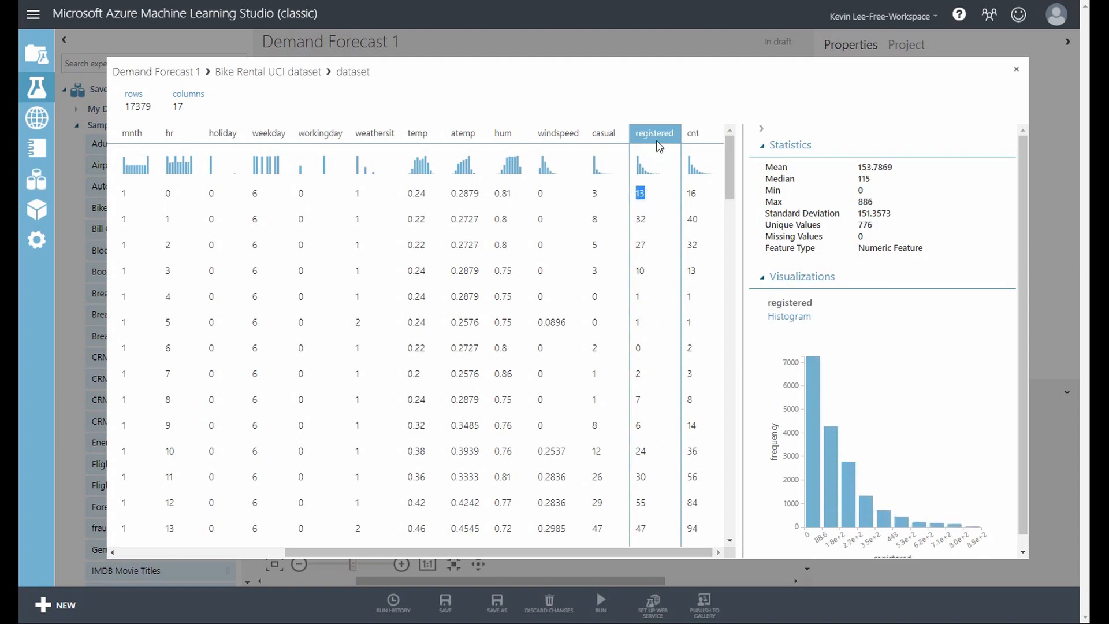
double_click(605, 193)
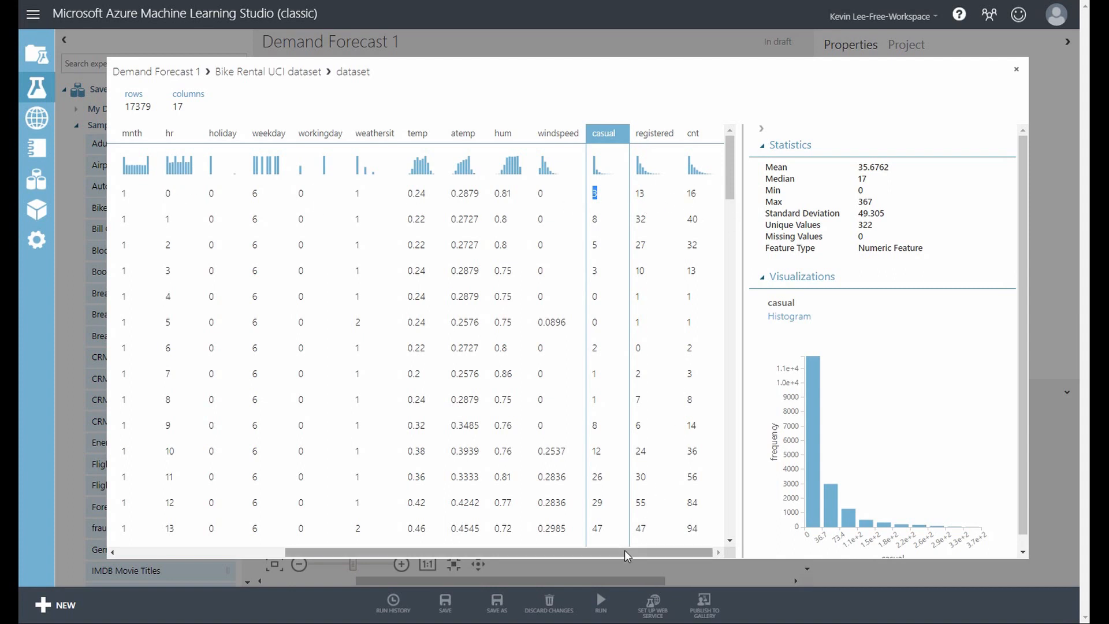
Look over the dataset's columns from instant through cnt once more and close the visualization
drag(625, 552, 498, 553)
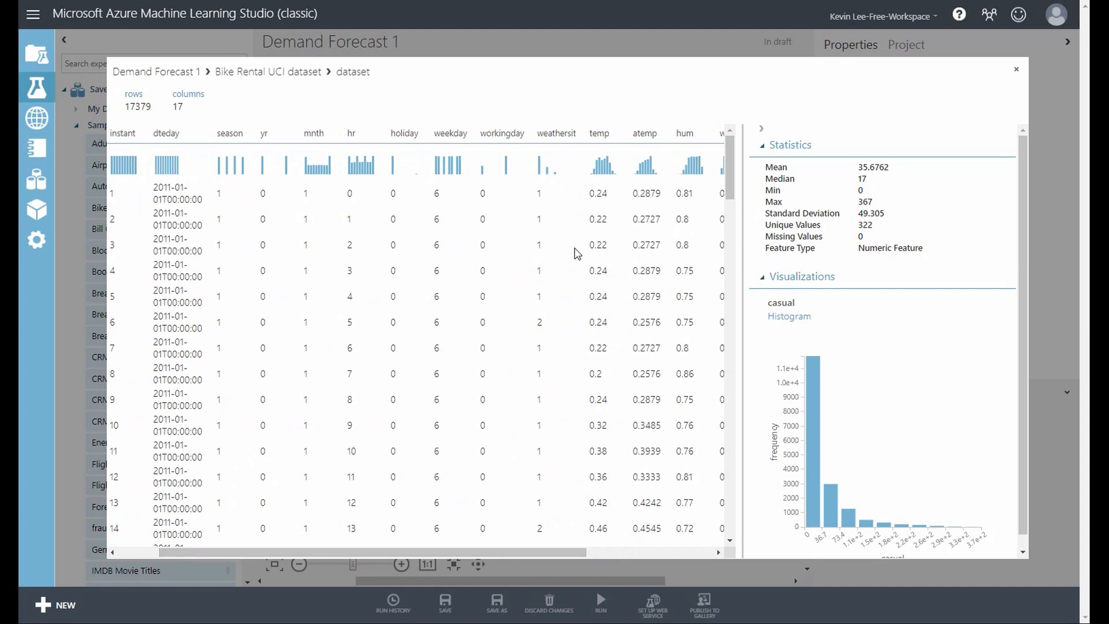
drag(535, 544, 674, 547)
drag(731, 241, 731, 172)
drag(564, 551, 706, 553)
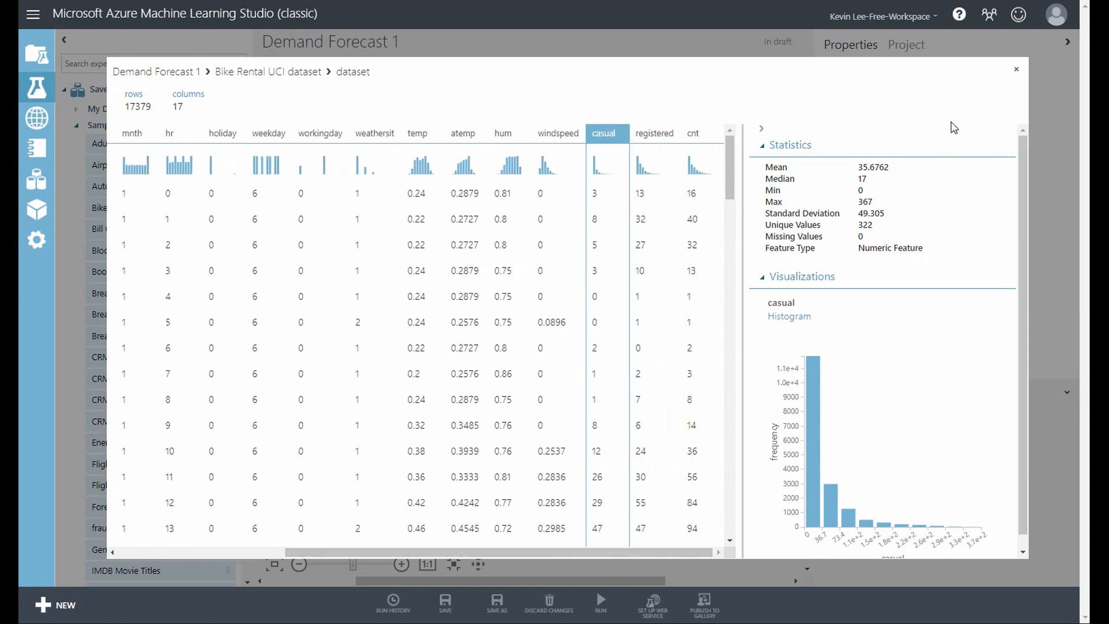
click(1016, 70)
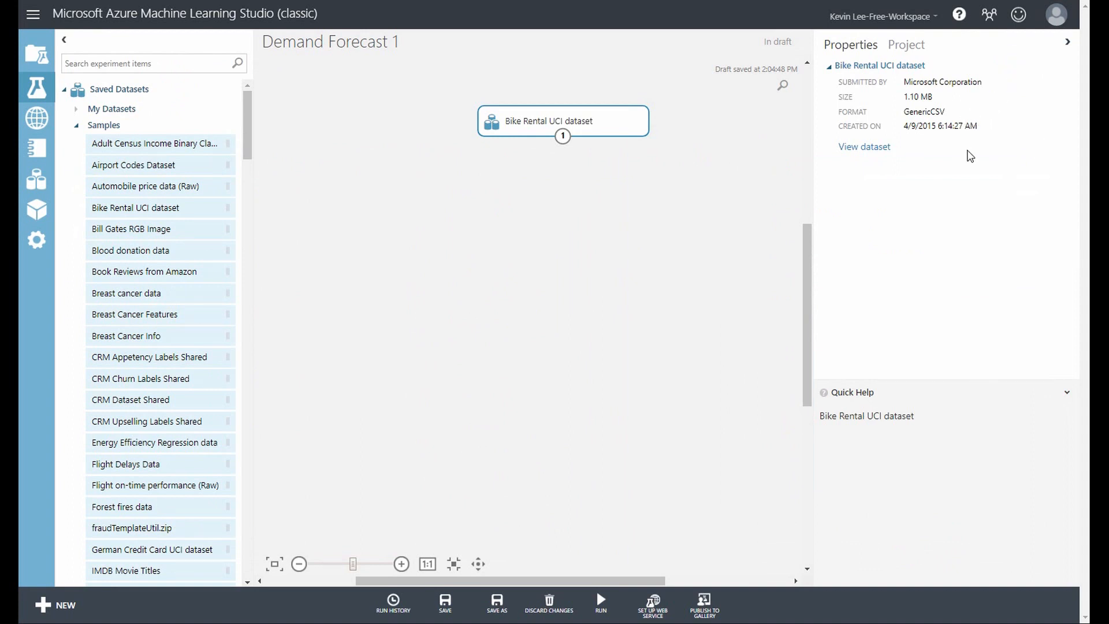
Find the Select Columns in Dataset module, place it below the Bike Rental UCI dataset and connect the dataset's output to it
click(126, 64)
text(select)
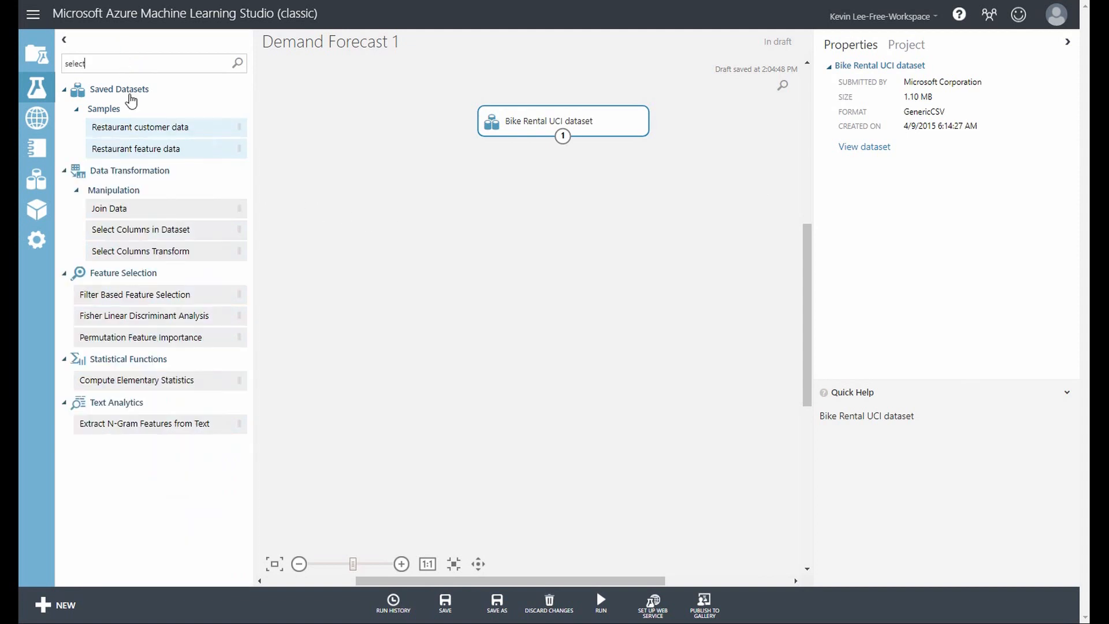
drag(175, 243, 565, 206)
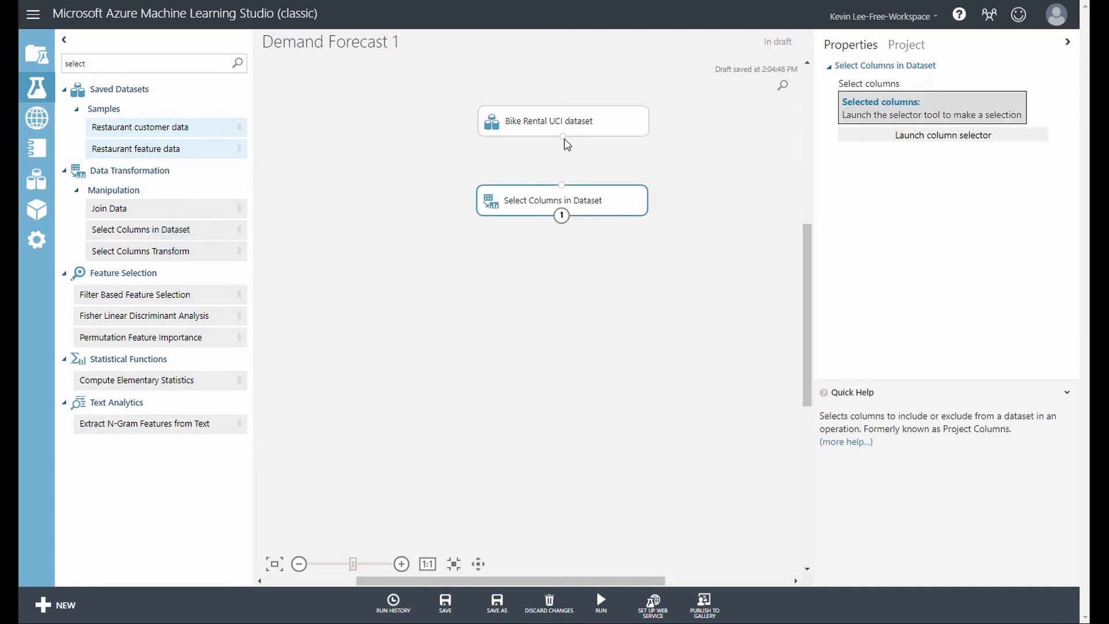
drag(563, 137, 562, 184)
Configure Select Columns in Dataset to include season through windspeed plus cnt, leaving out instant, dteday, casual and registered
click(967, 139)
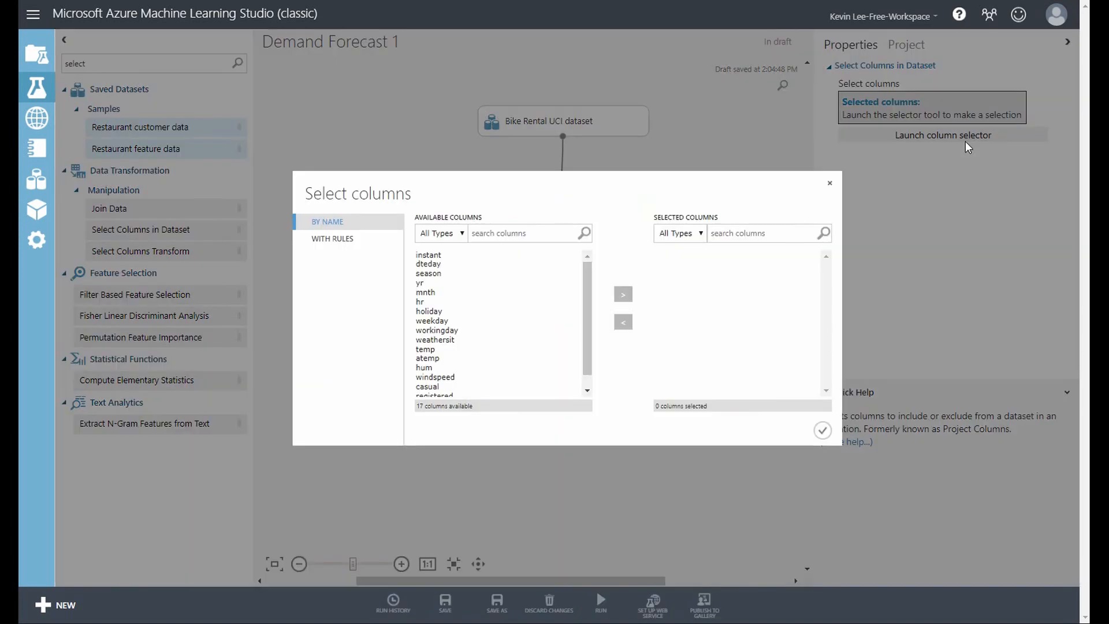
drag(588, 311, 592, 279)
click(435, 275)
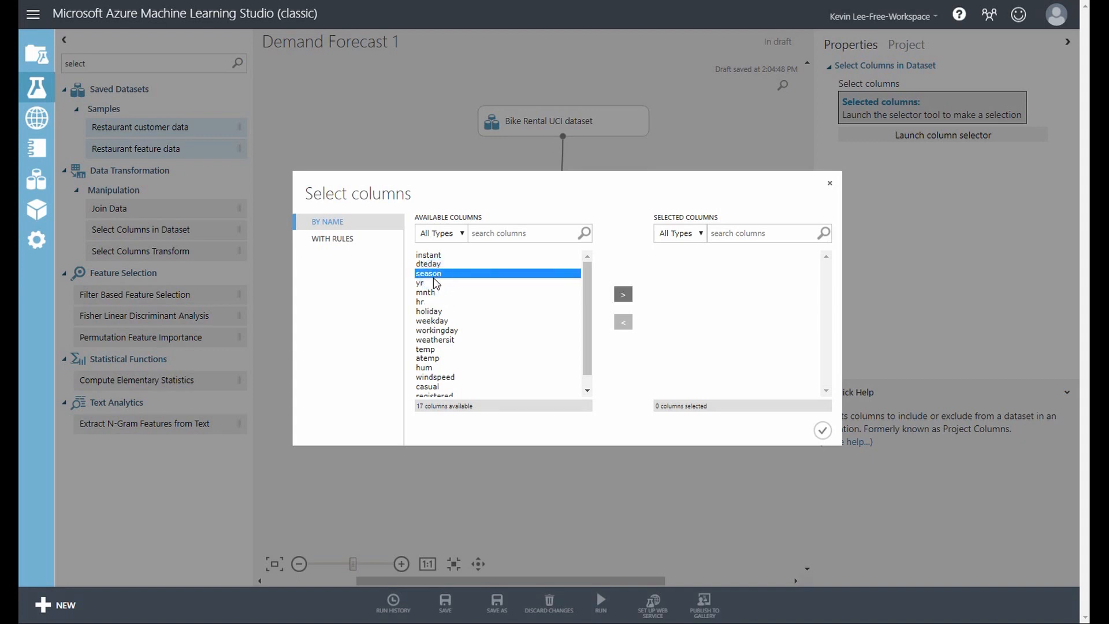
drag(588, 324, 587, 368)
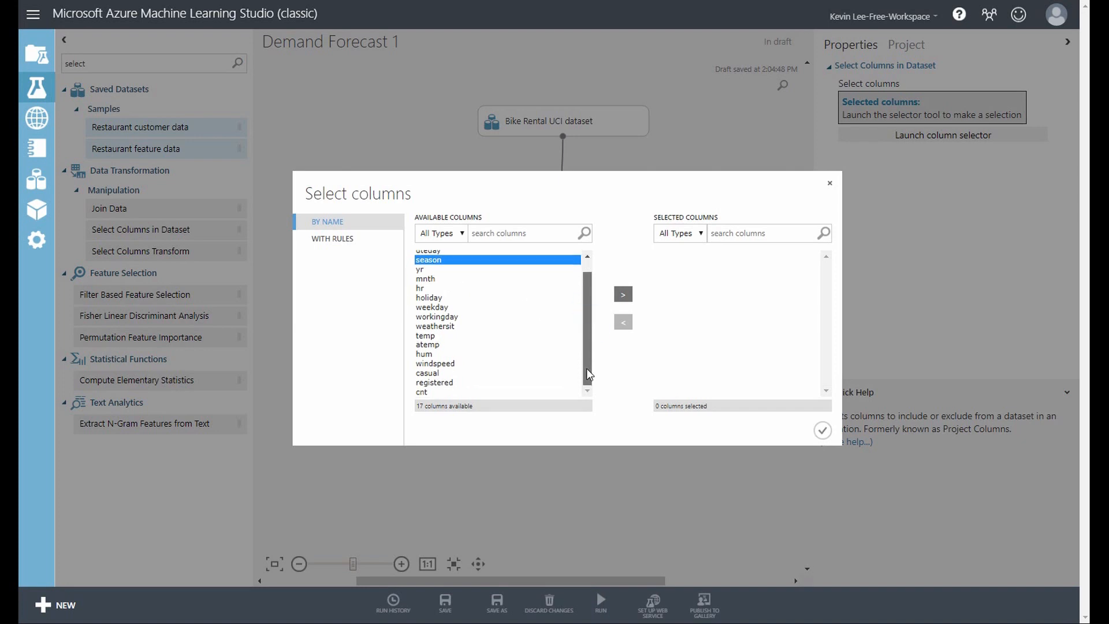
shift+click(438, 364)
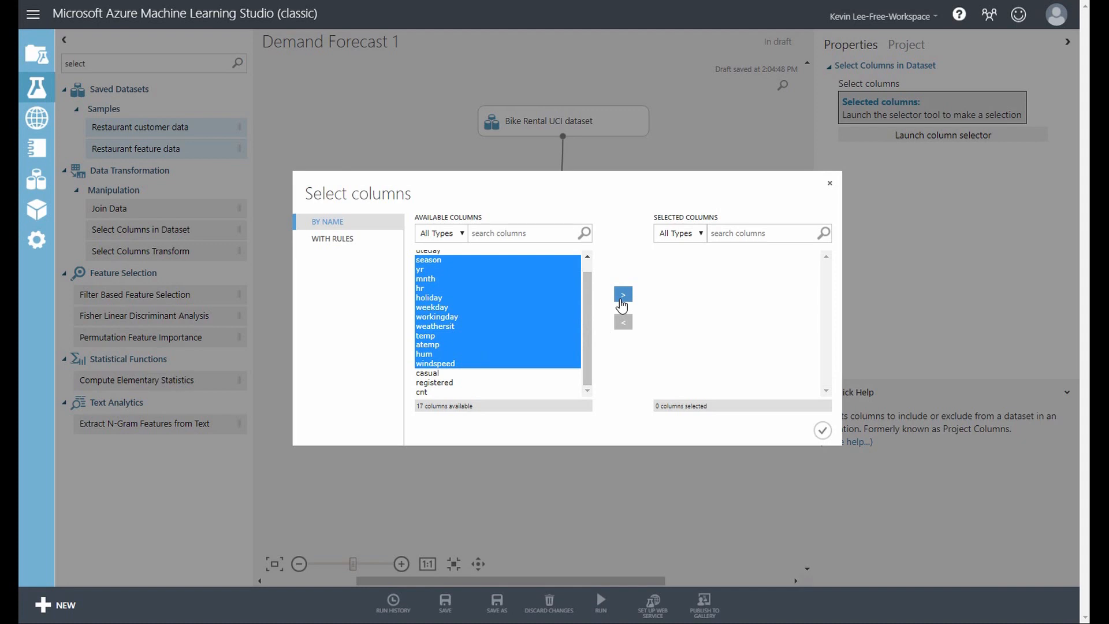
click(622, 296)
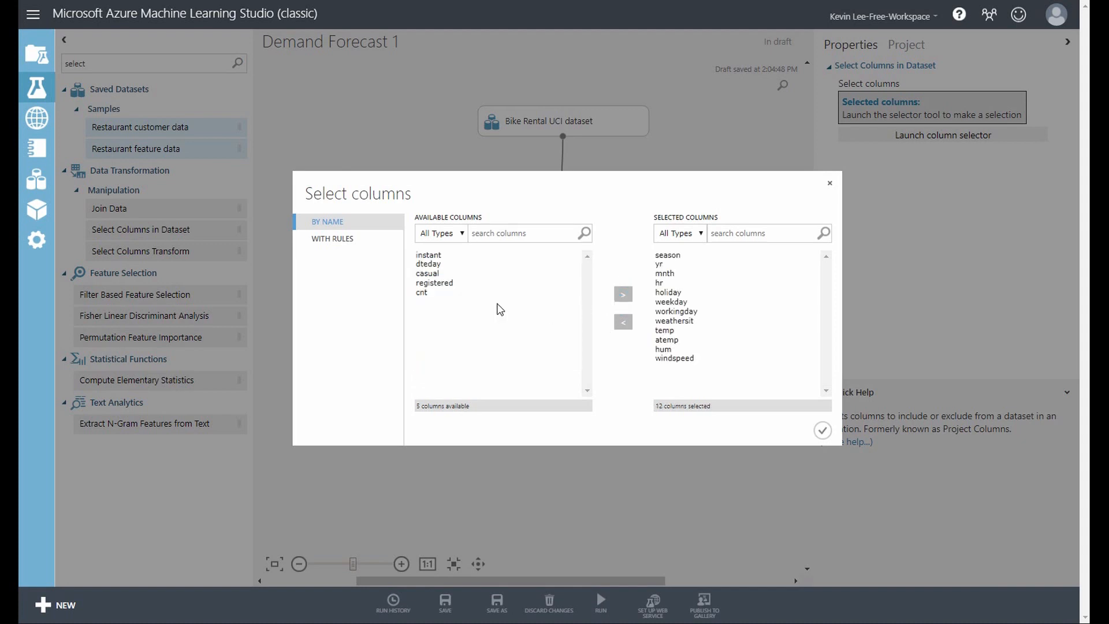
click(424, 293)
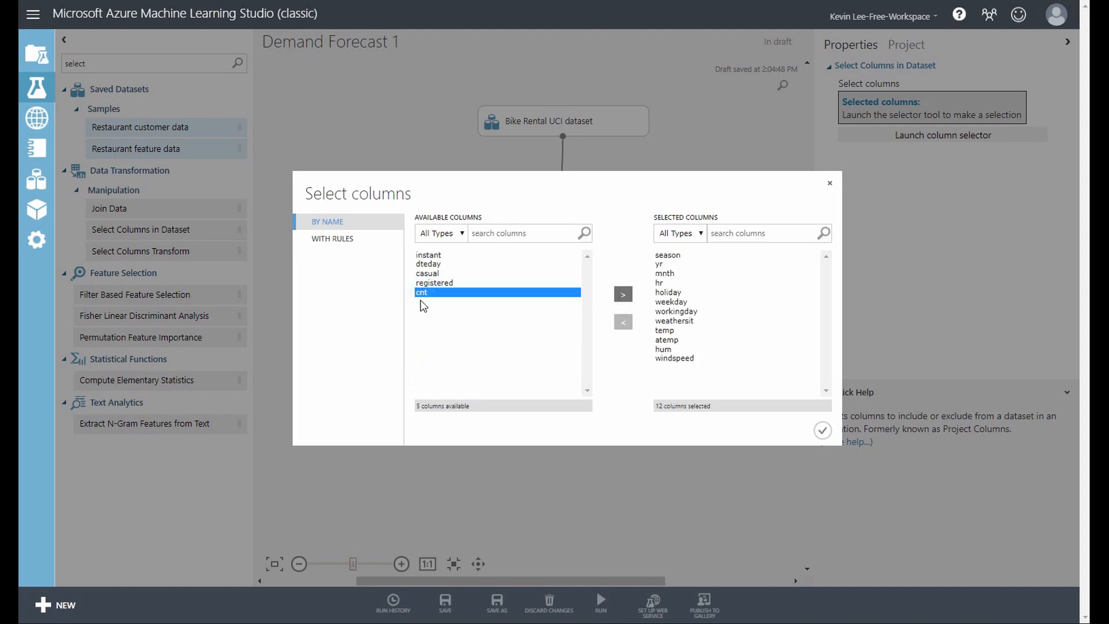
click(620, 297)
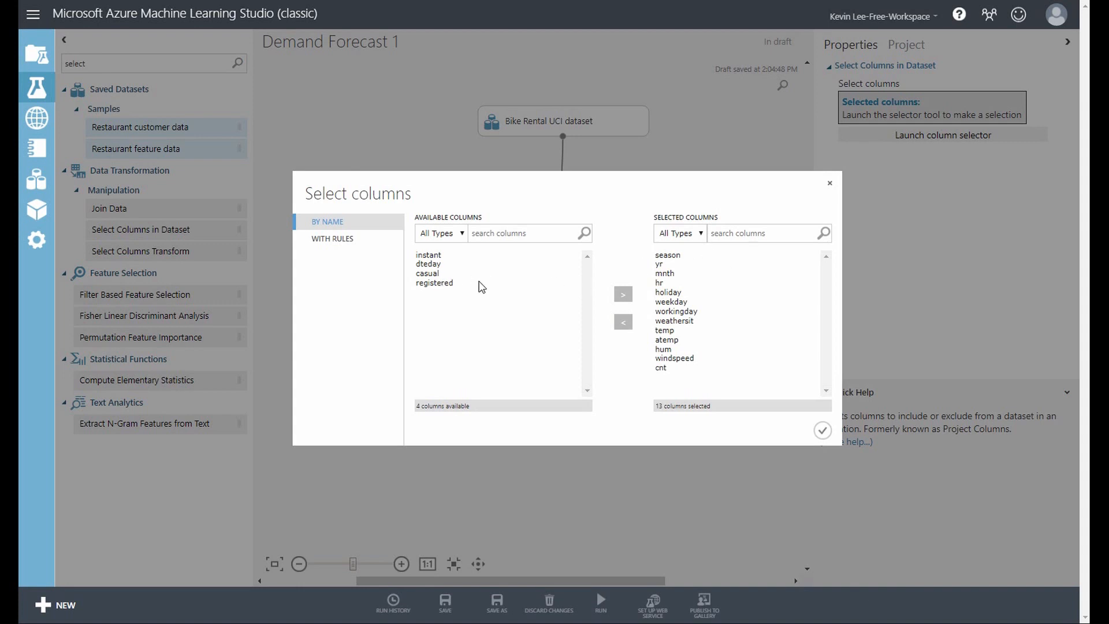
click(822, 429)
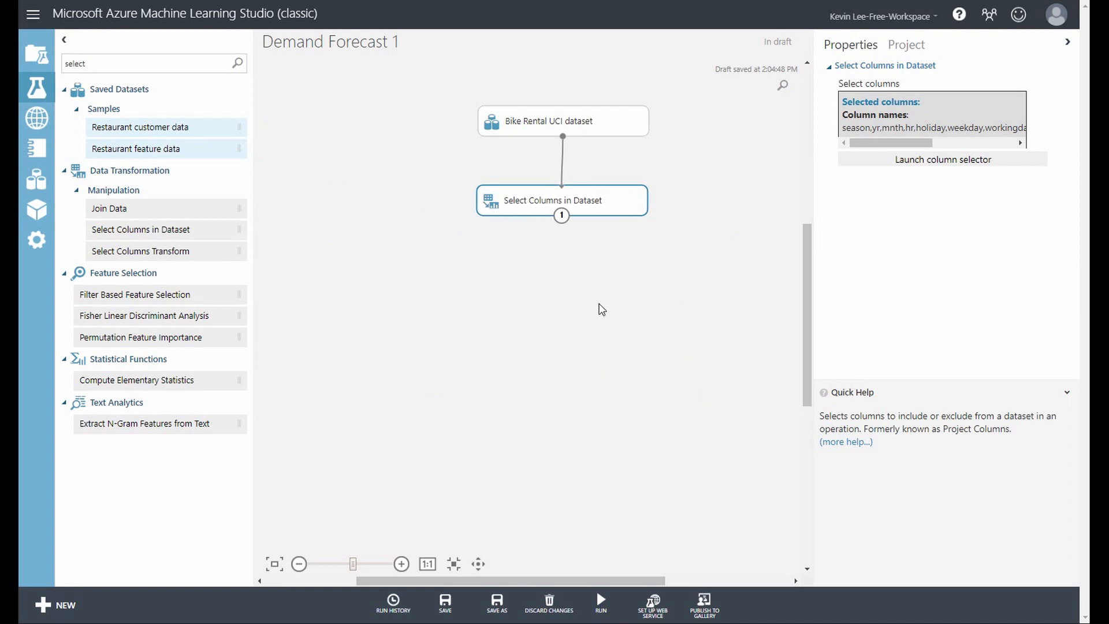
Shift Select Columns in Dataset slightly up, and add a Split Data module below it connected to its output
drag(599, 206, 596, 196)
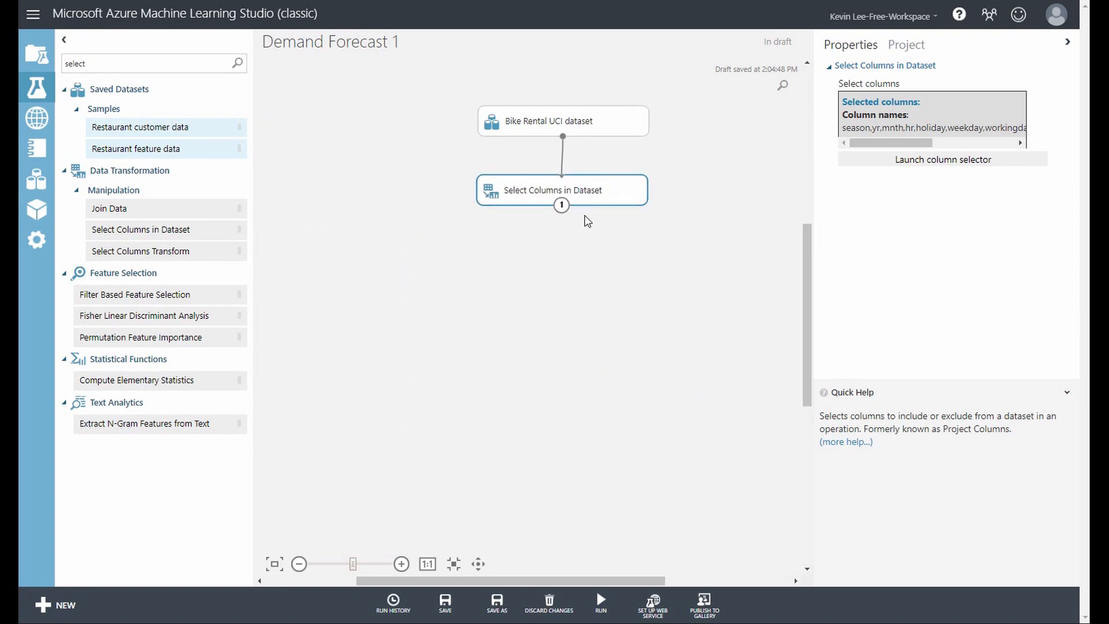
double_click(118, 62)
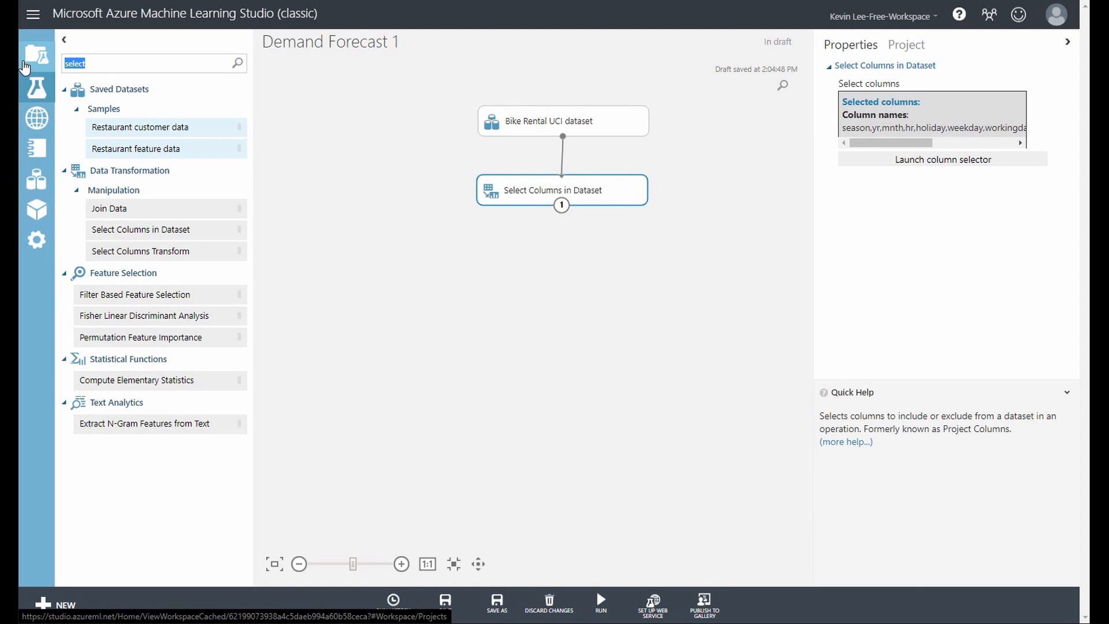
text(split)
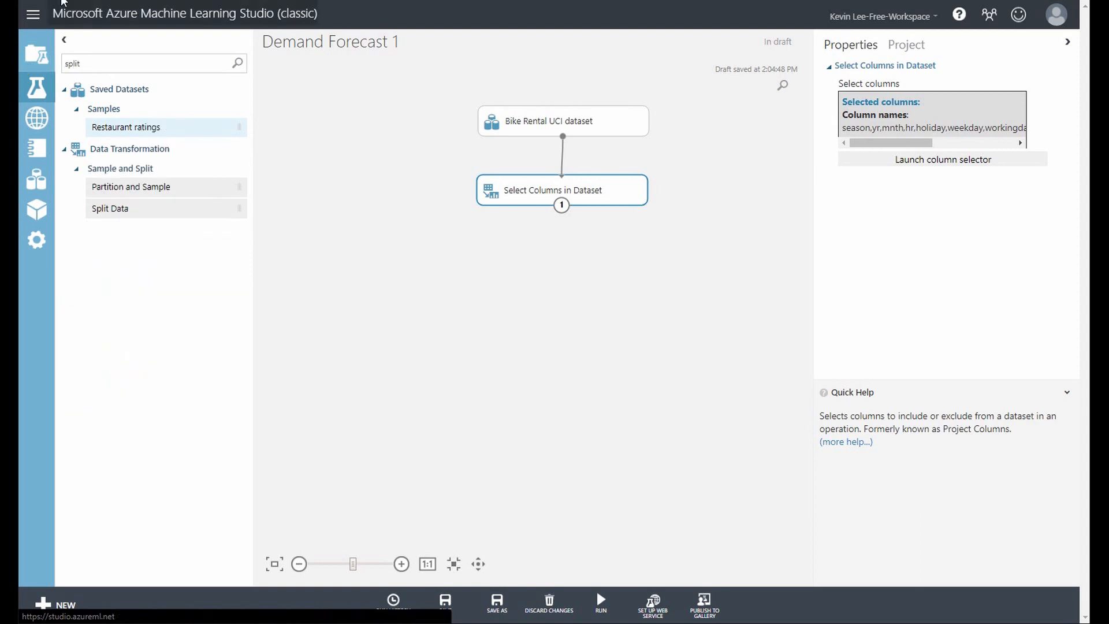
drag(130, 212, 562, 275)
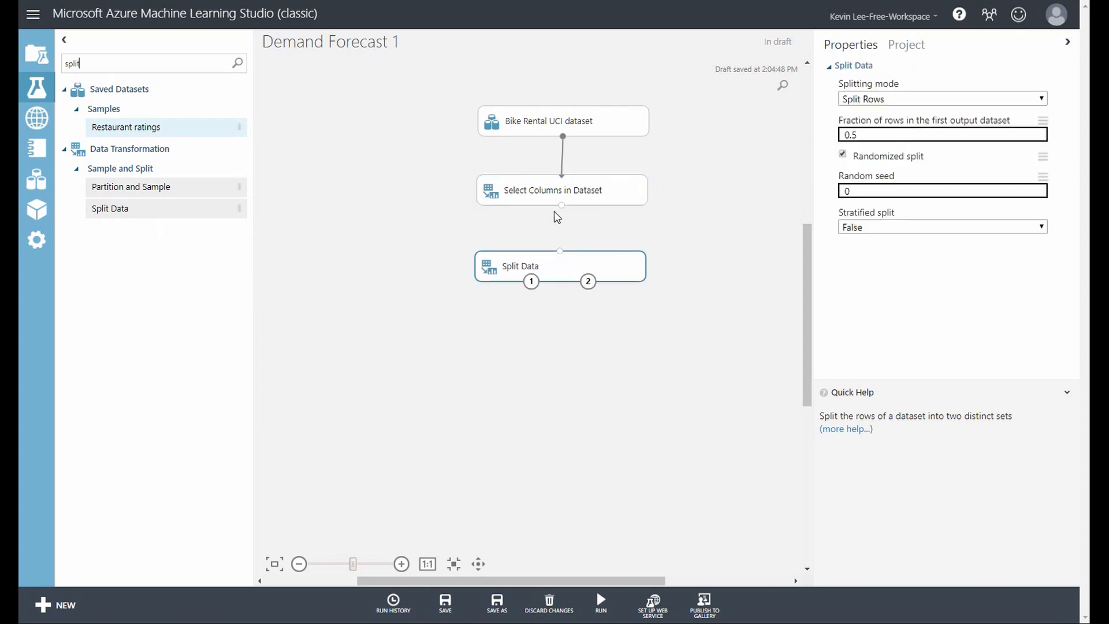
drag(561, 208, 562, 255)
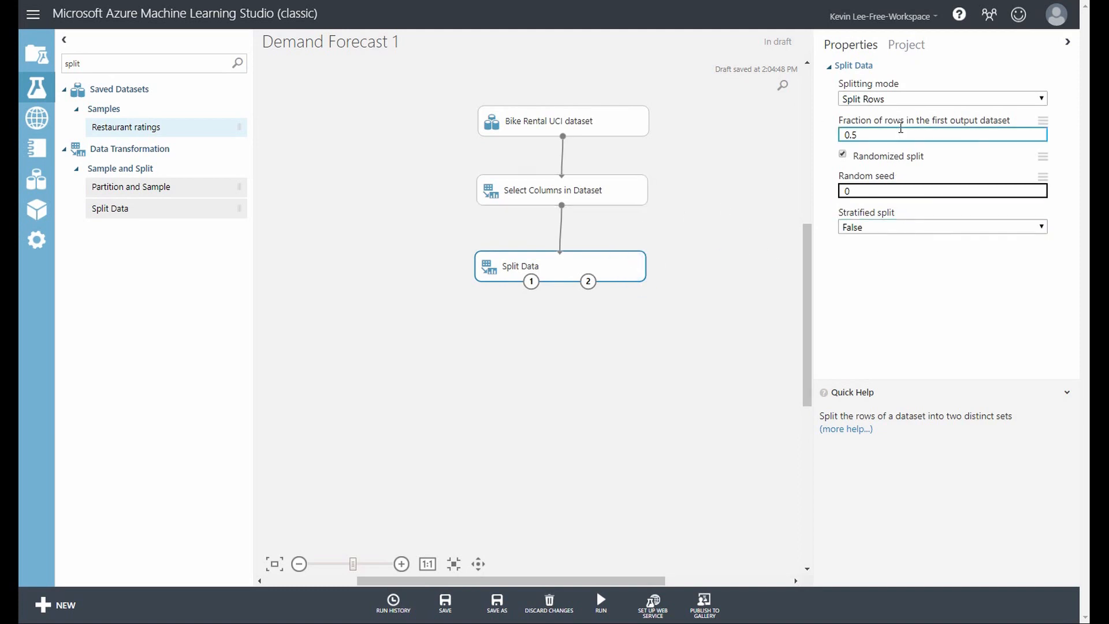
Change the Split Data module's splitting mode to Relative Expression
click(923, 99)
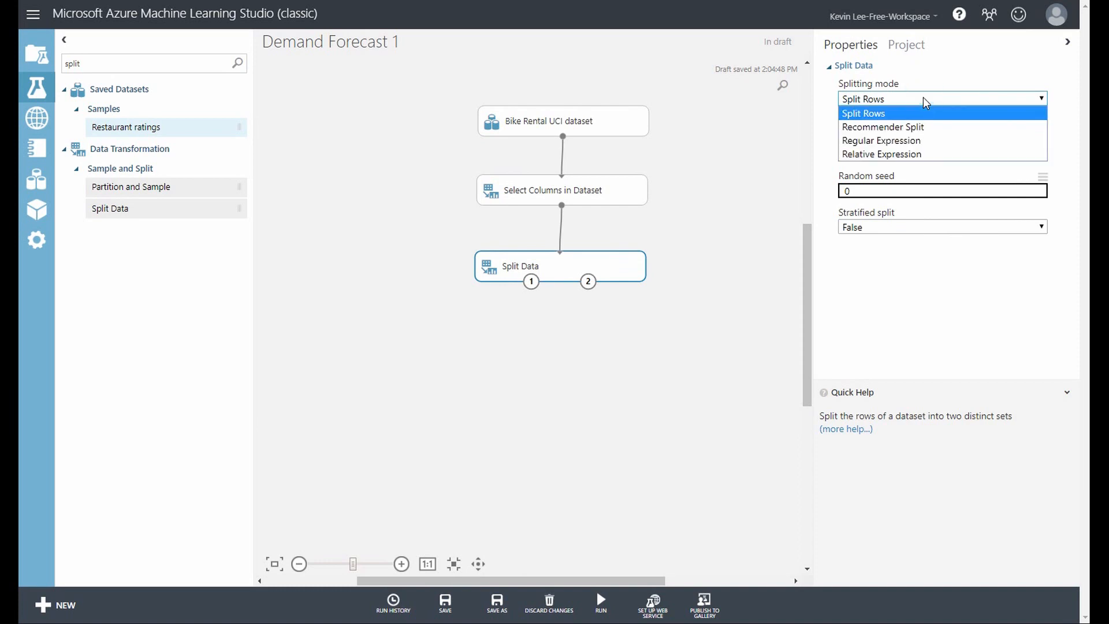
click(895, 154)
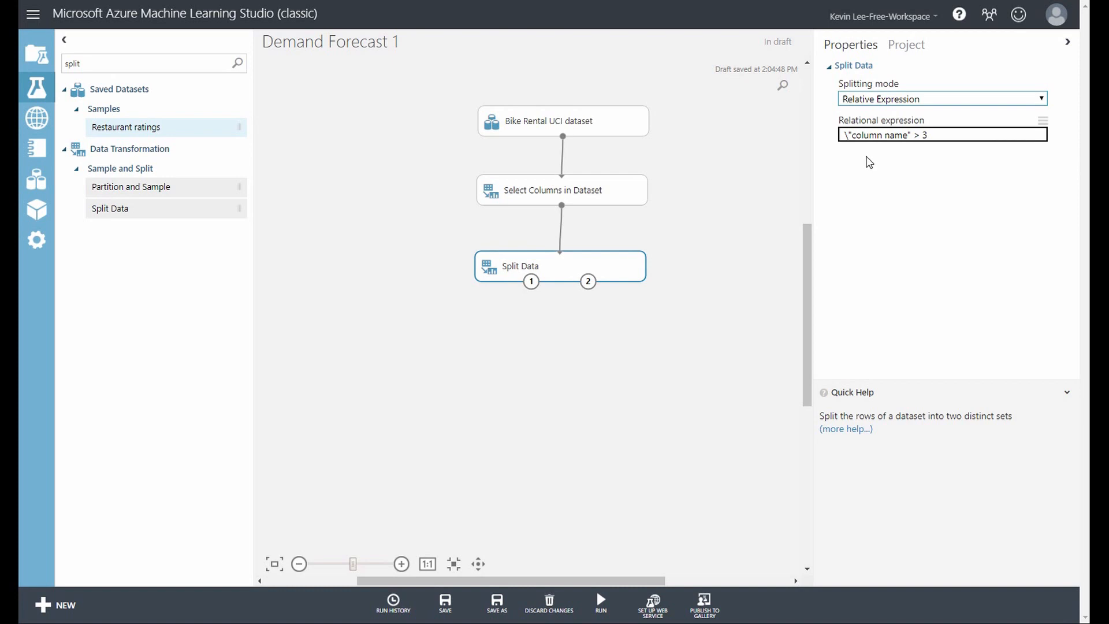
click(853, 139)
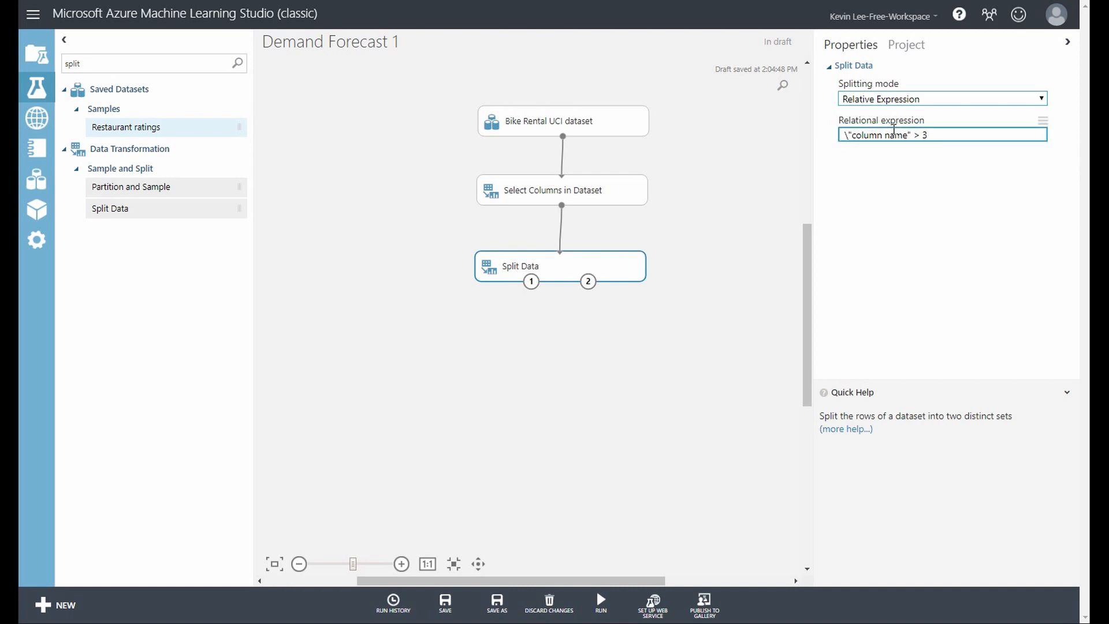
Visualize the Bike Rental UCI dataset, examine the statistics and histogram of the yr column, and close the visualization
click(569, 136)
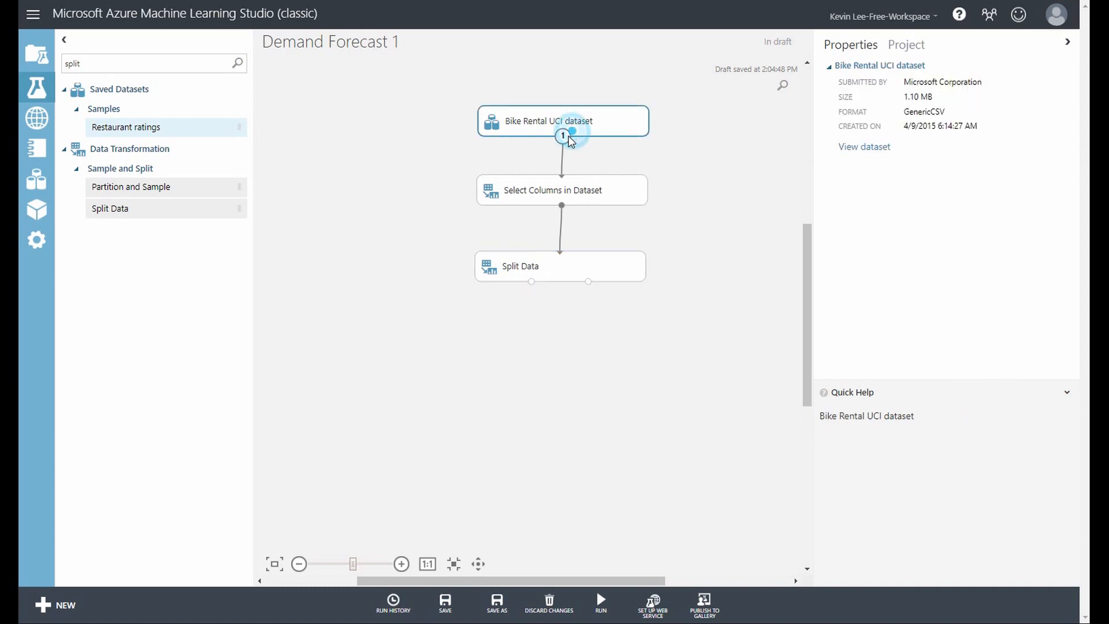
right_click(568, 137)
click(578, 168)
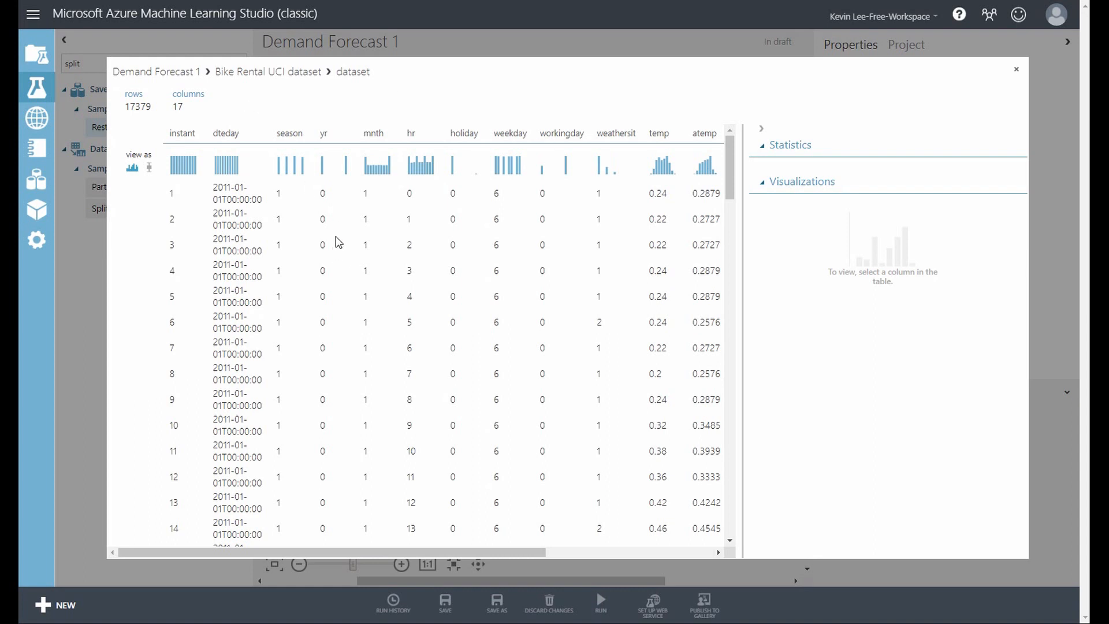
click(328, 199)
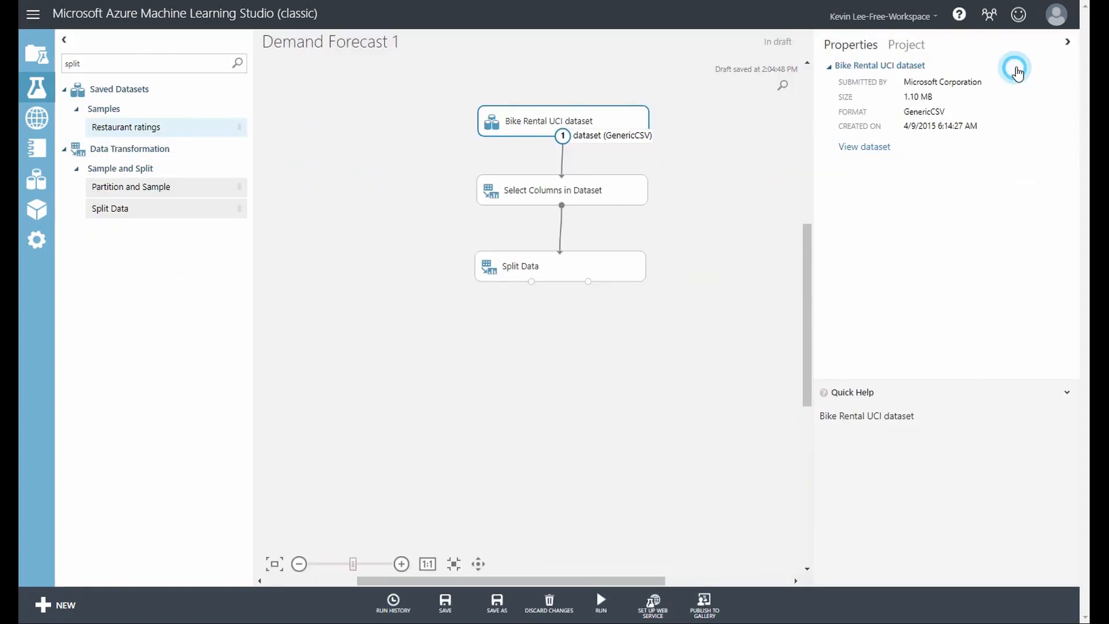
click(1016, 69)
Set Split Data's relational expression to \"yr" == 0 and run the experiment
click(568, 273)
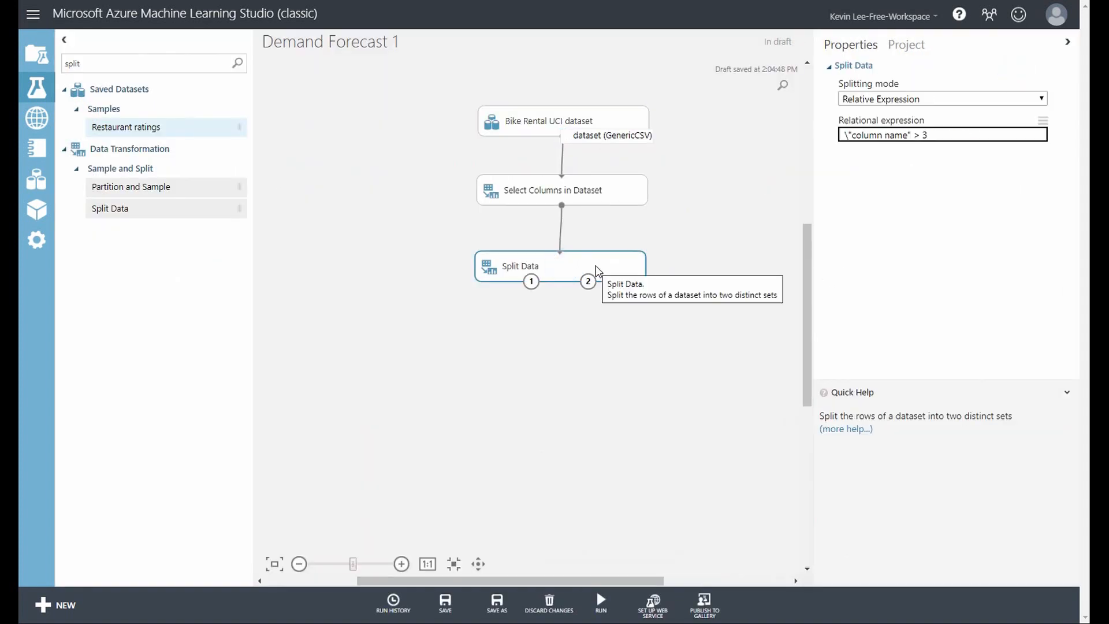
drag(907, 136, 852, 132)
text(yr)
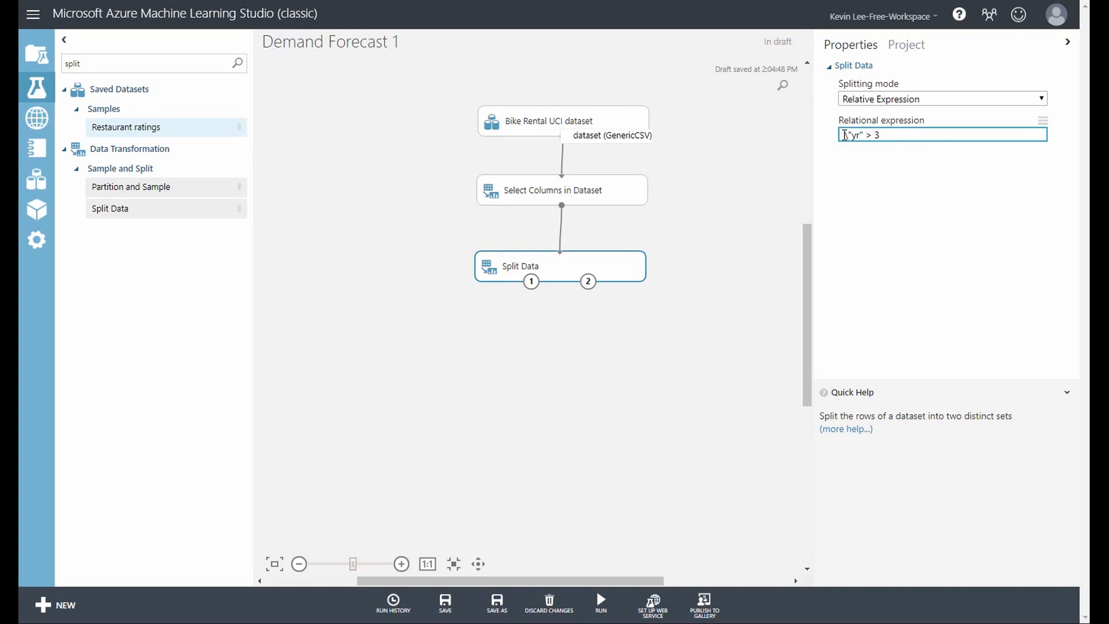
drag(889, 137, 868, 138)
text(== 0)
click(912, 135)
double_click(872, 135)
click(898, 135)
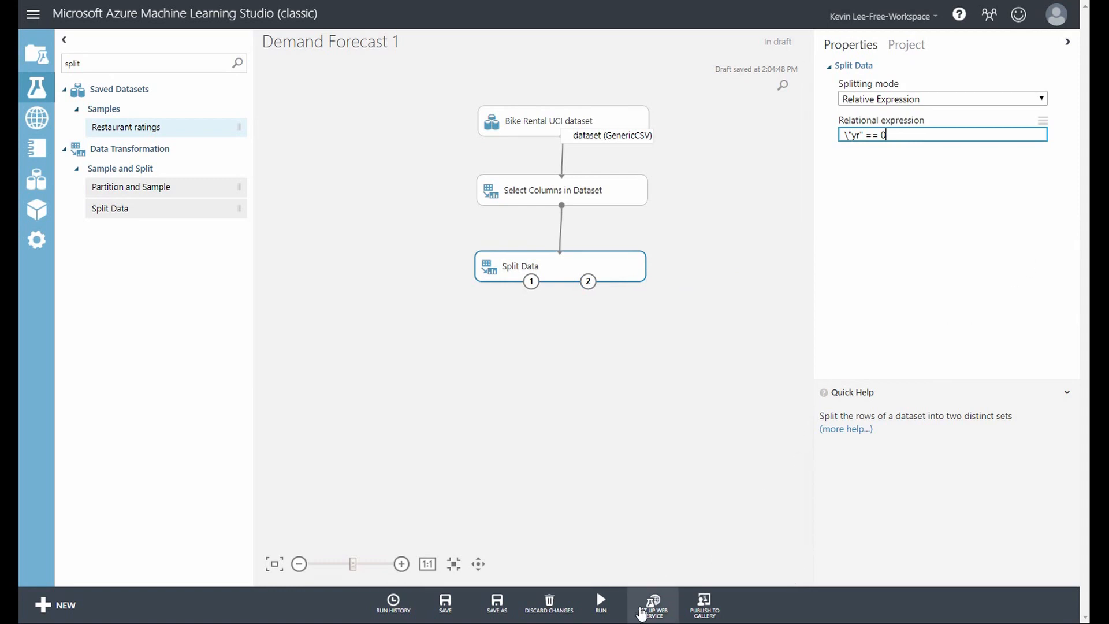
click(602, 606)
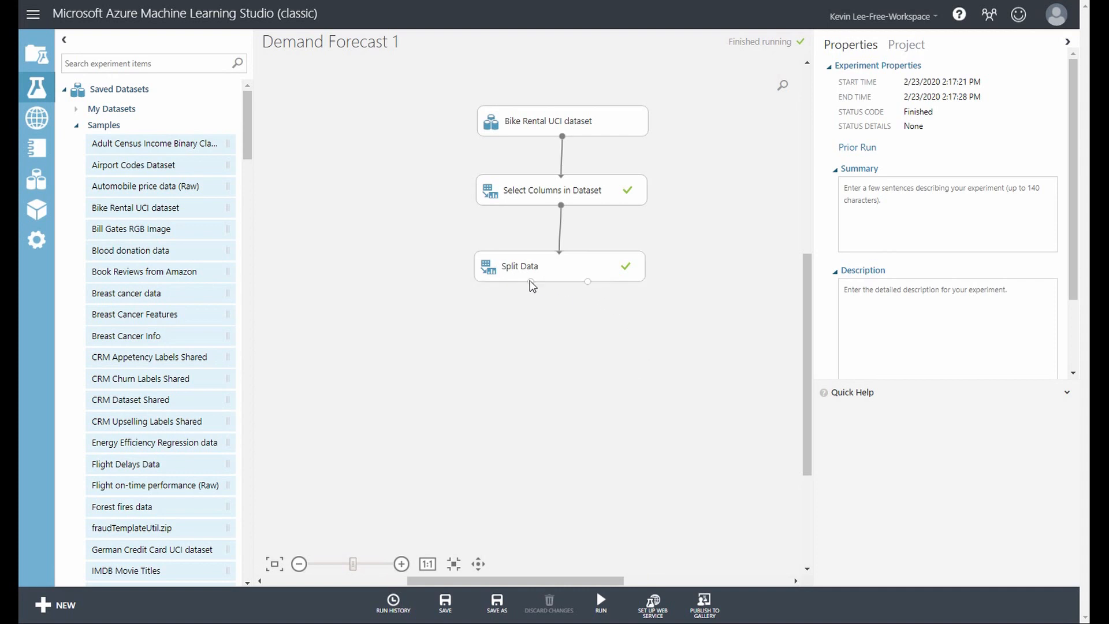
Visualize Split Data's first output, check the row count and the yr column's unique values and histogram, and close it
right_click(529, 281)
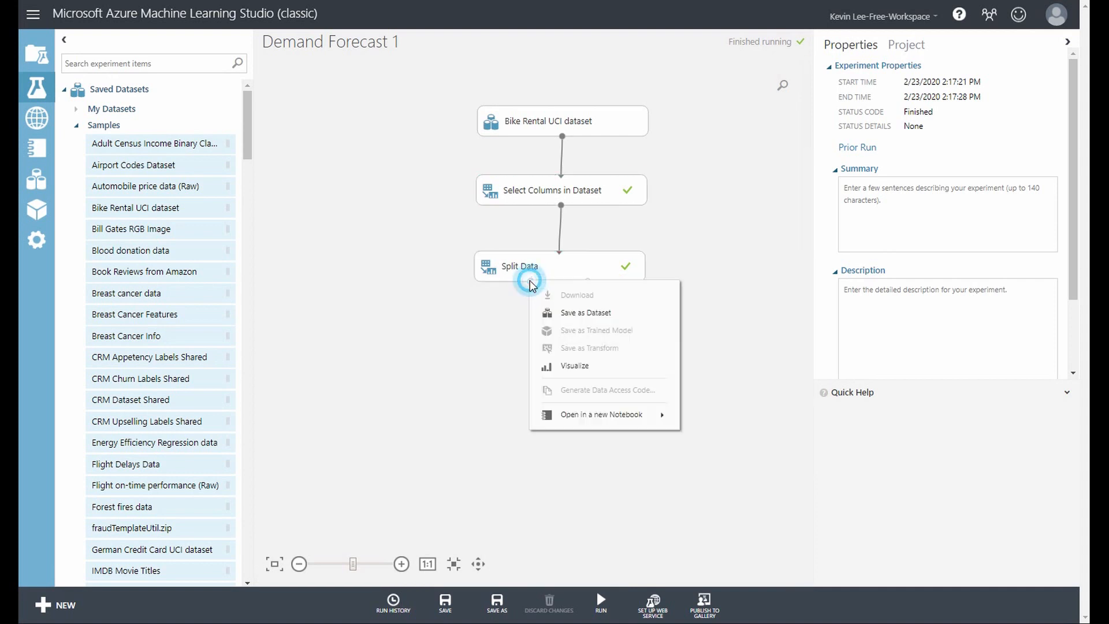
click(589, 365)
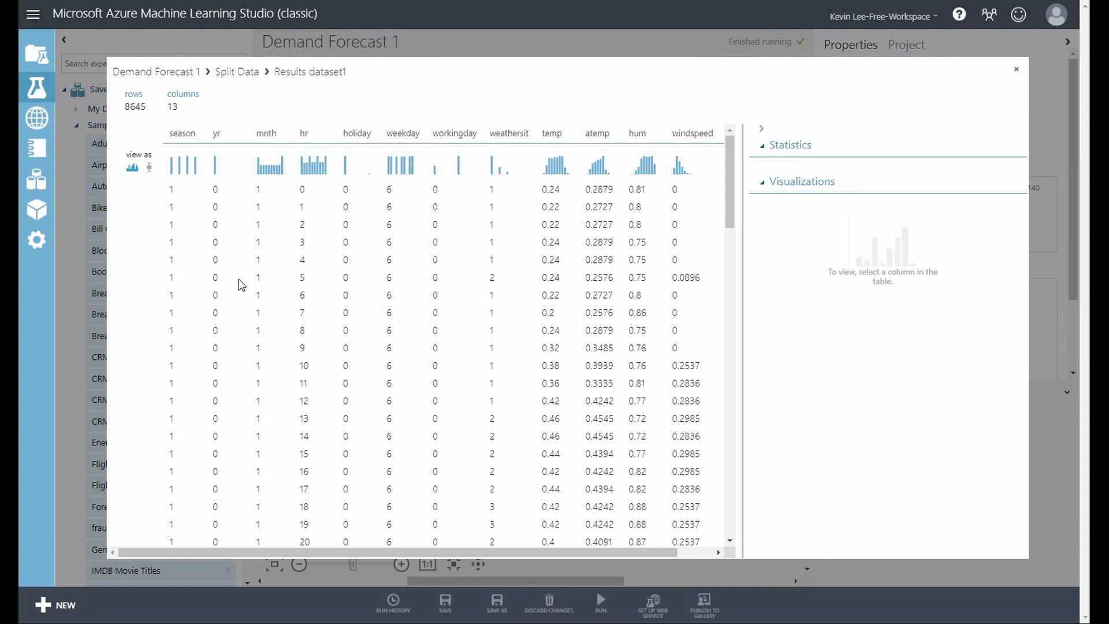
click(218, 263)
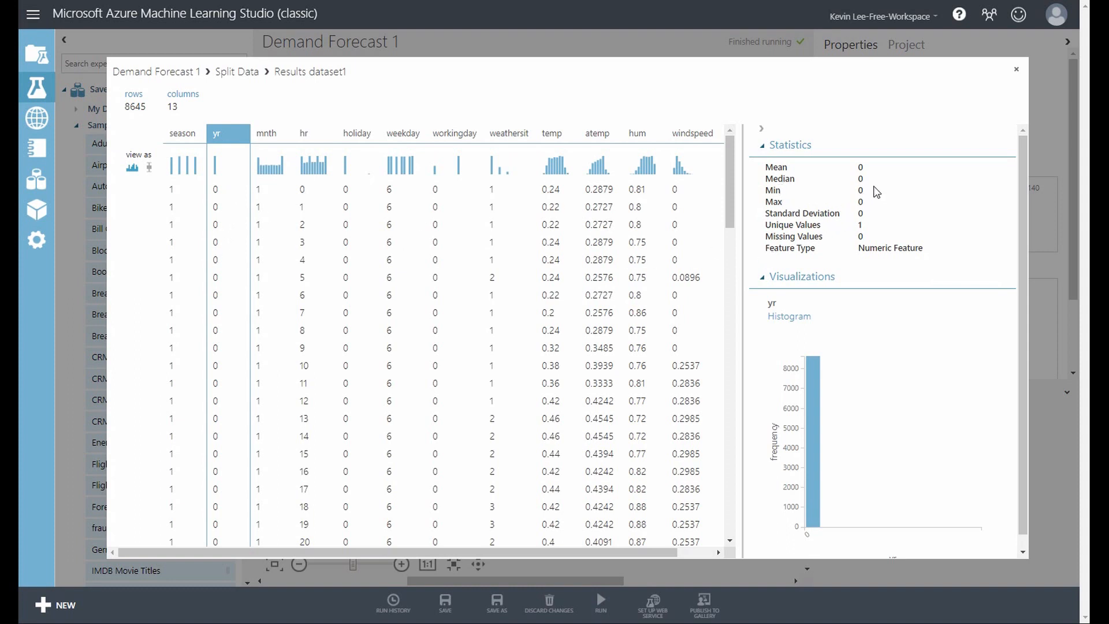
double_click(861, 226)
scroll(866, 347, down, 1)
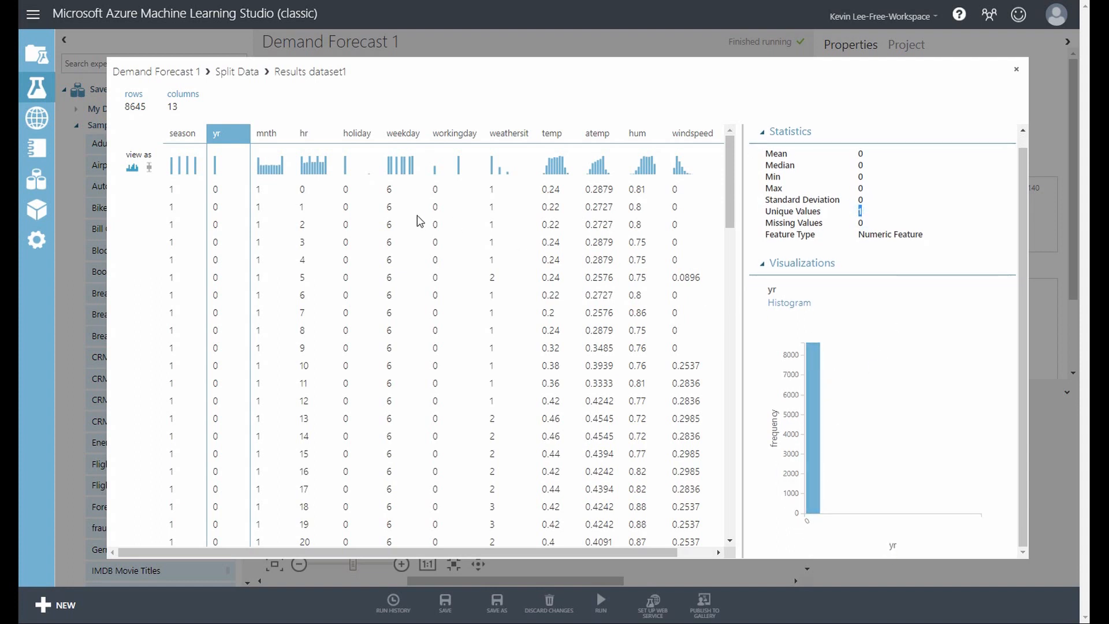
drag(146, 108, 137, 108)
click(123, 109)
click(1016, 68)
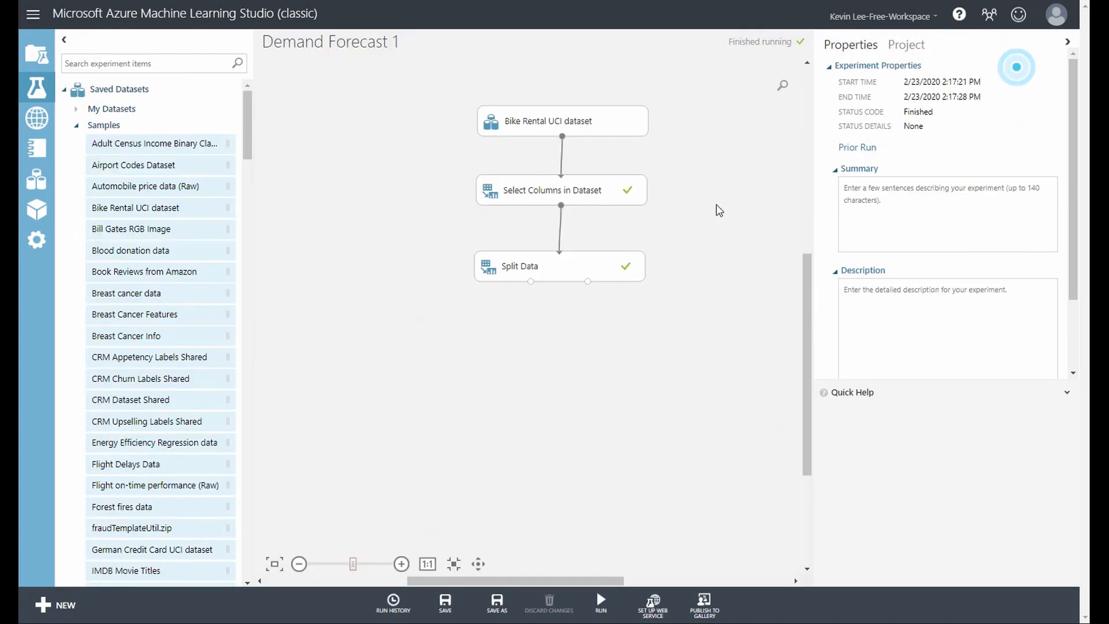
Visualize Split Data's second output, examine the yr column's statistics and histogram, and close it
right_click(588, 282)
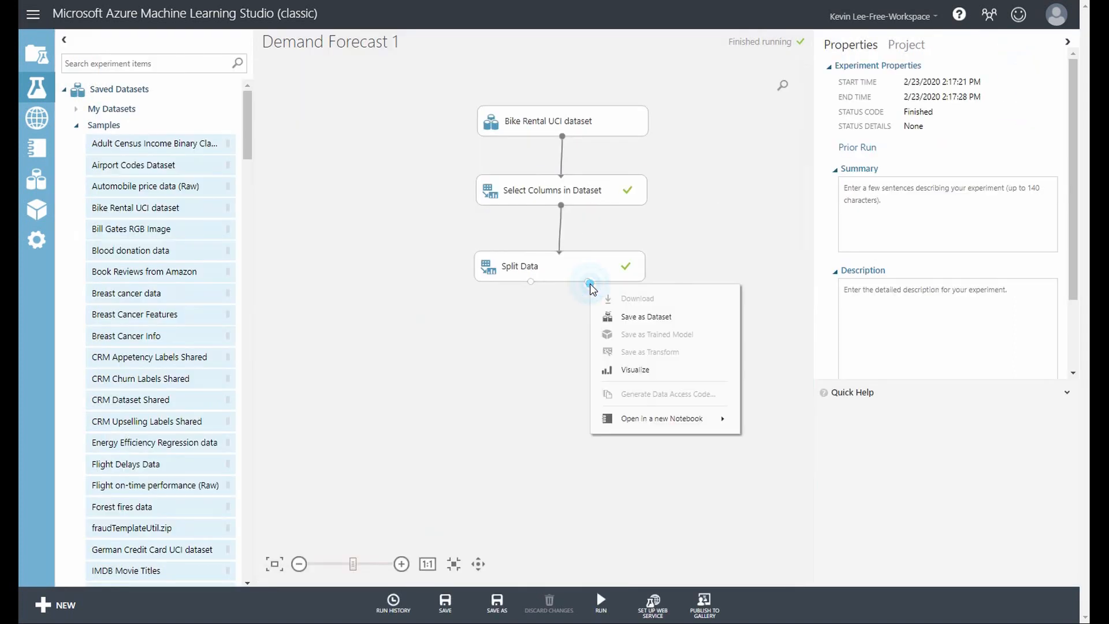
click(635, 369)
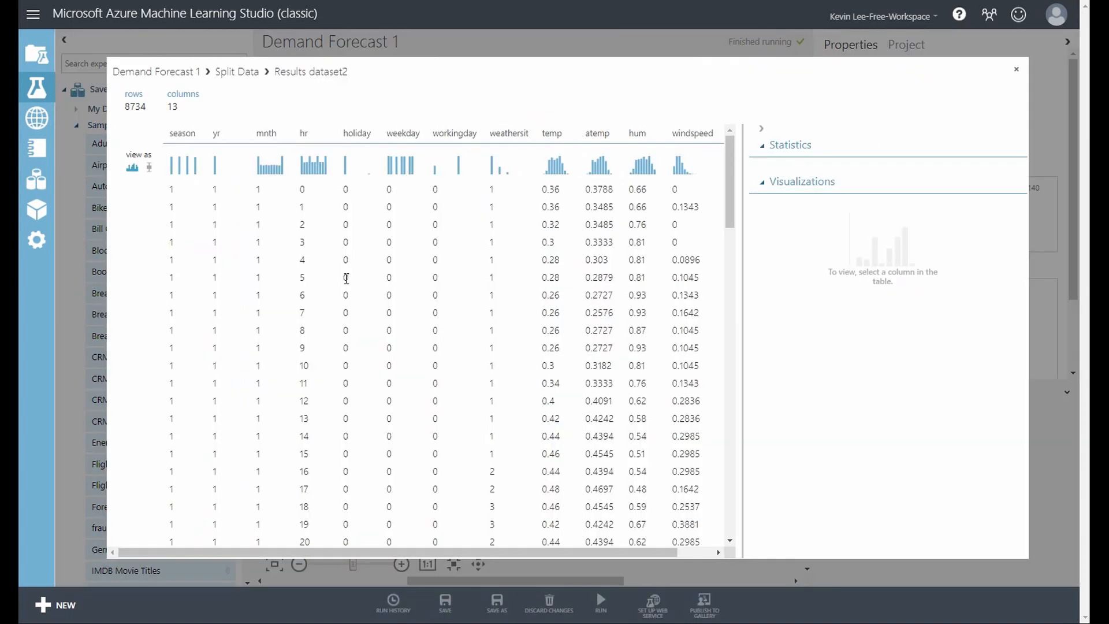
click(211, 243)
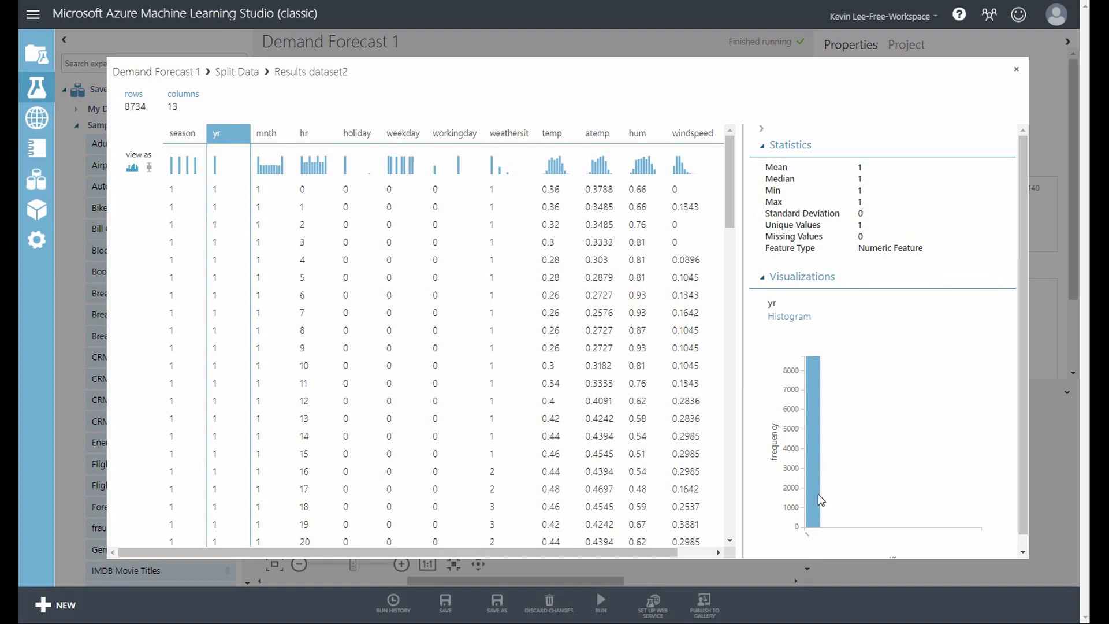
click(1019, 74)
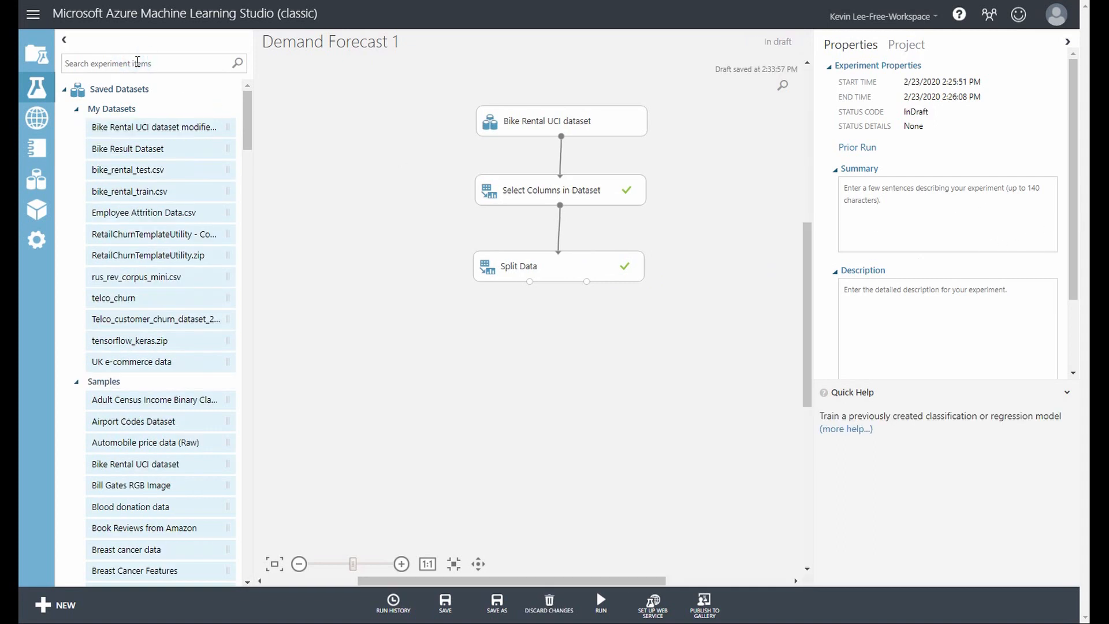
Find the Train Model module and place it below Split Data
text(train model)
drag(138, 127, 498, 358)
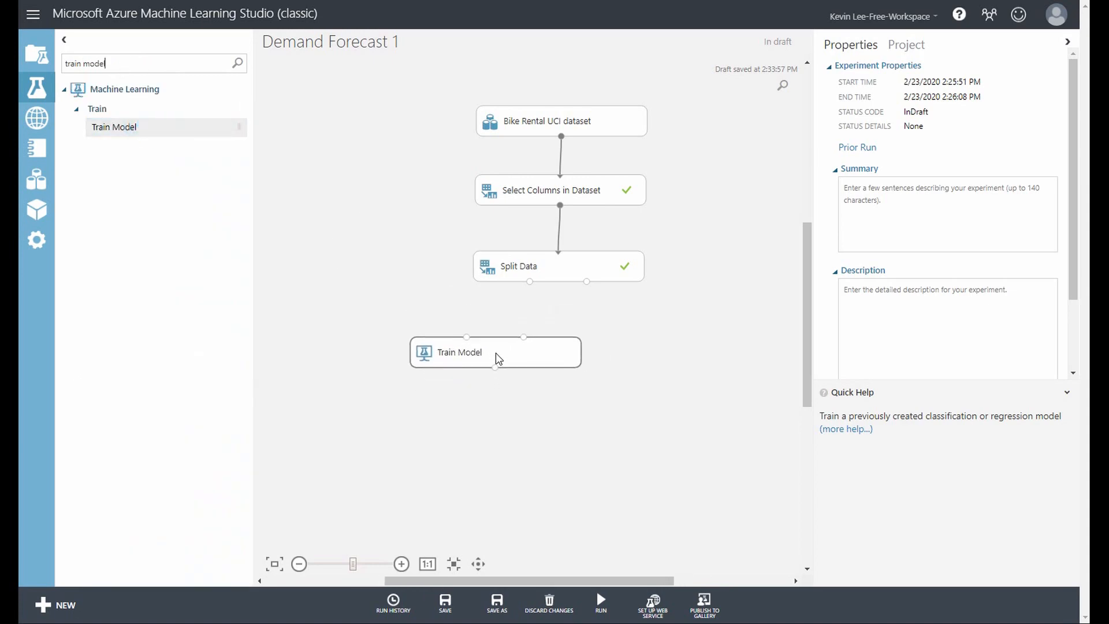
Add a Linear Regression module beside Split Data, and connect it and Split Data's first output to Train Model's two inputs
click(123, 63)
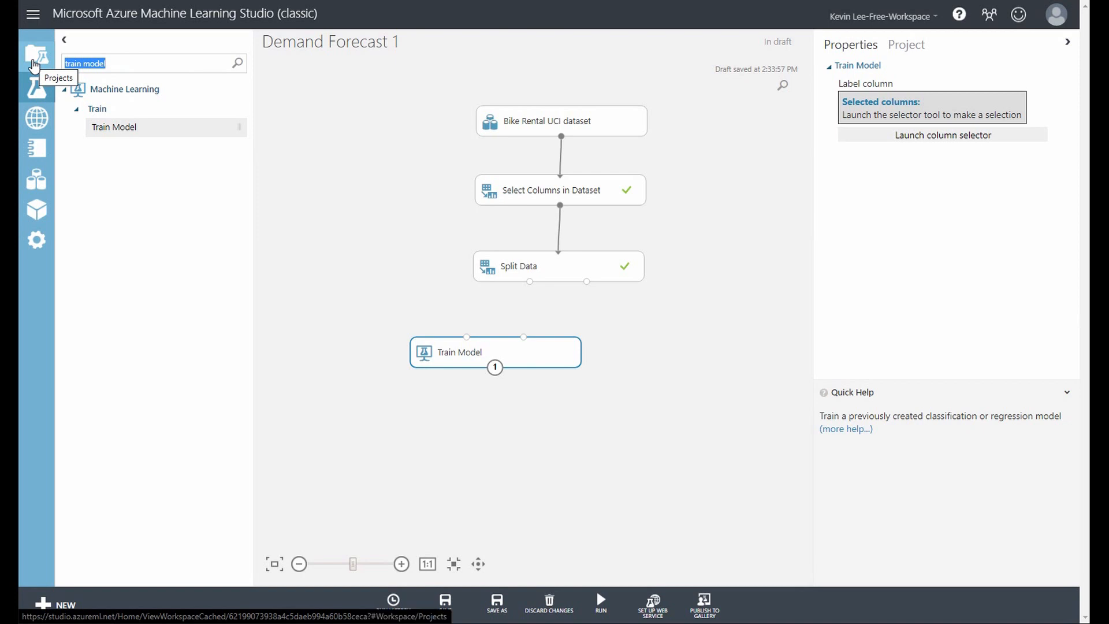
text(linear)
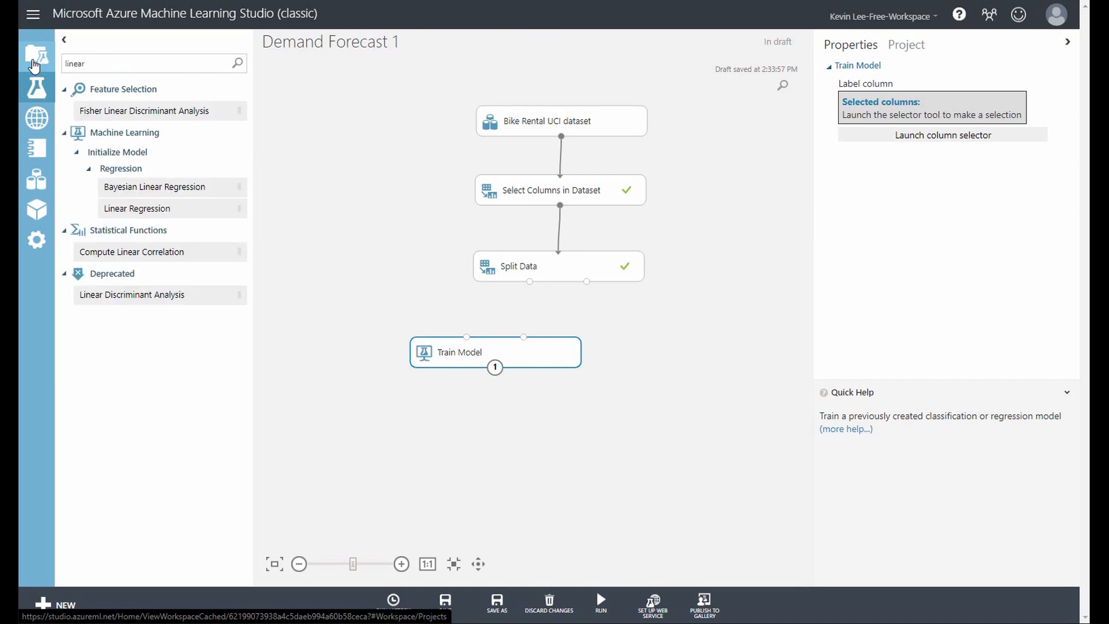
text( regre)
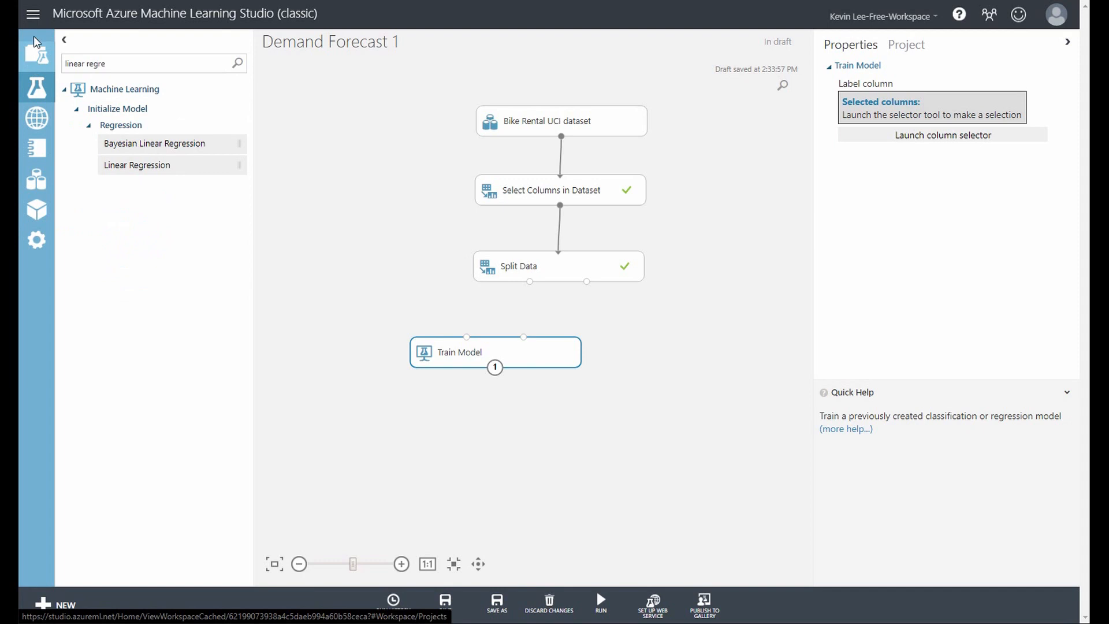
drag(174, 164, 365, 266)
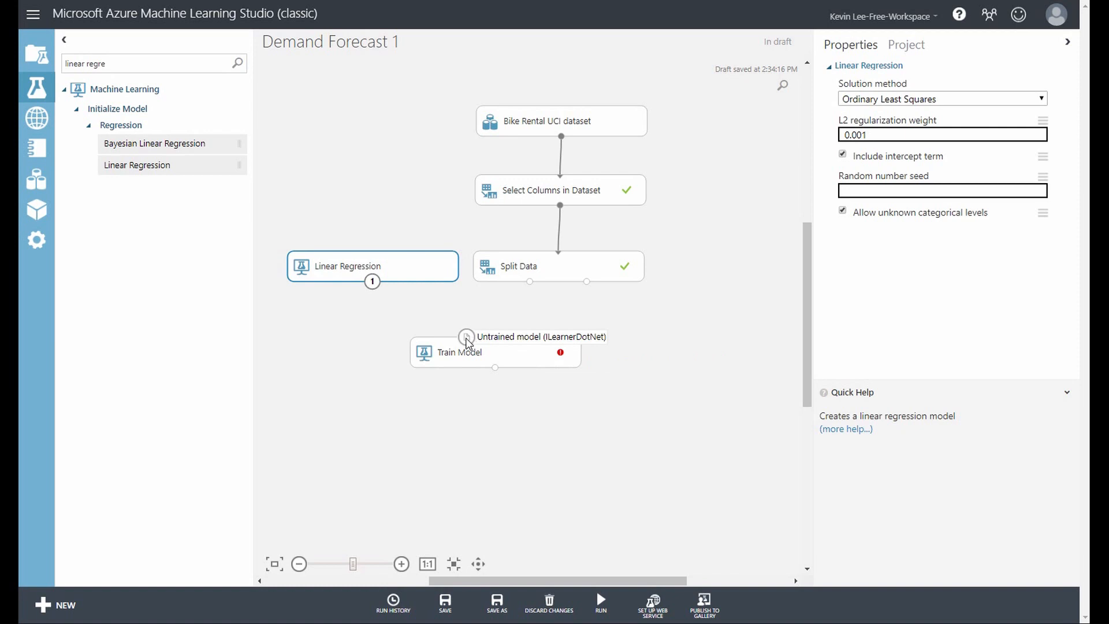
mouse_move(372, 281)
mouse_down()
mouse_move(453, 309)
mouse_move(469, 345)
mouse_up()
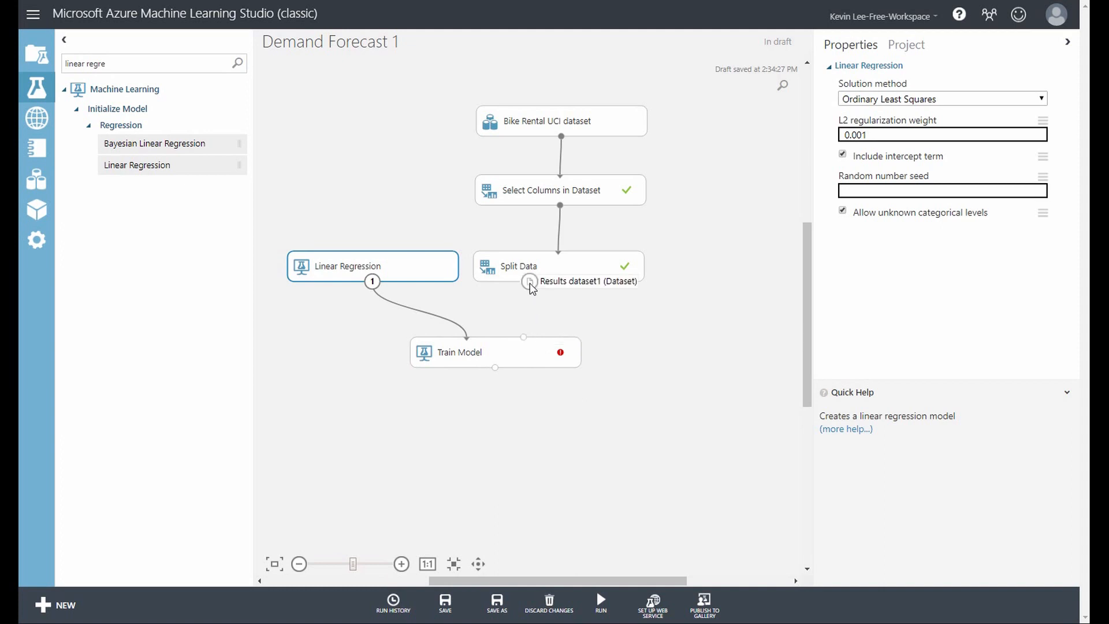
drag(530, 281, 525, 351)
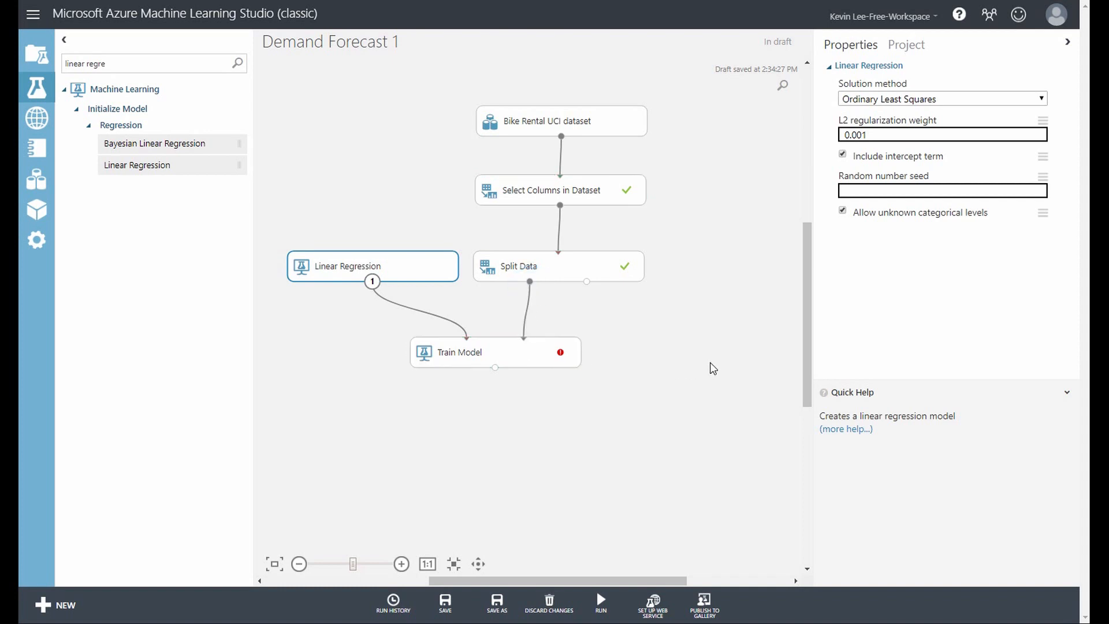
Set cnt as the label column of the Train Model module
click(508, 356)
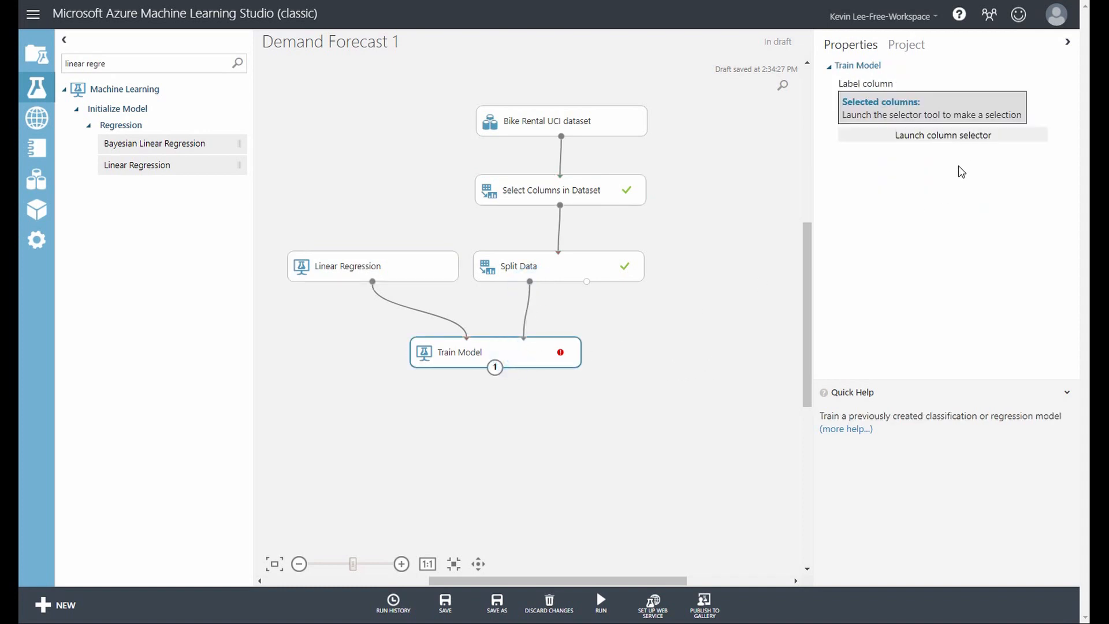
click(946, 135)
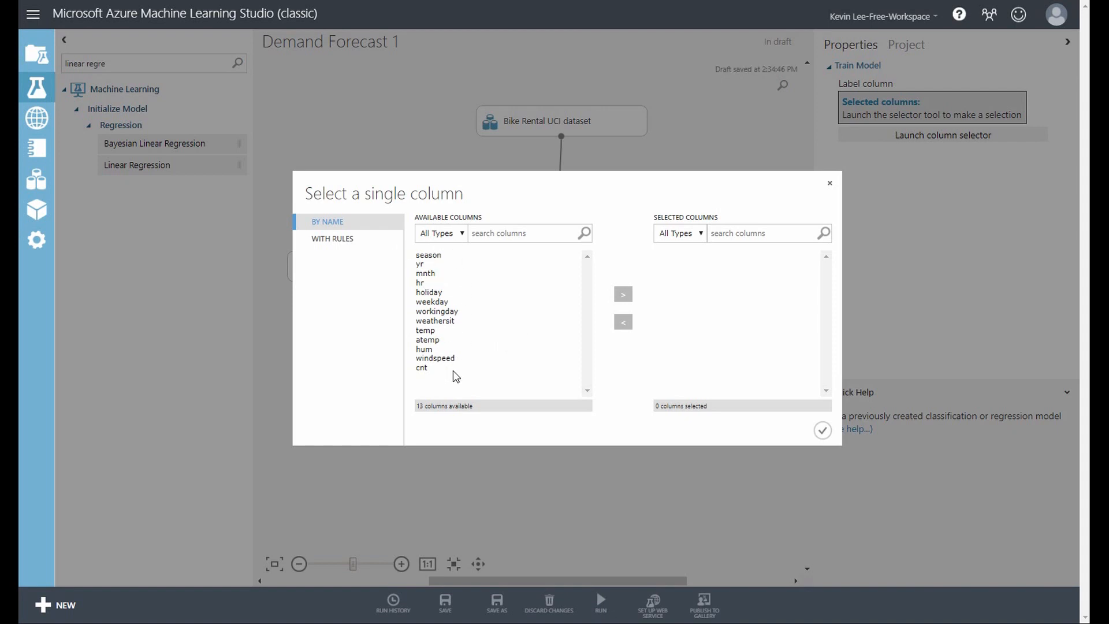
click(427, 368)
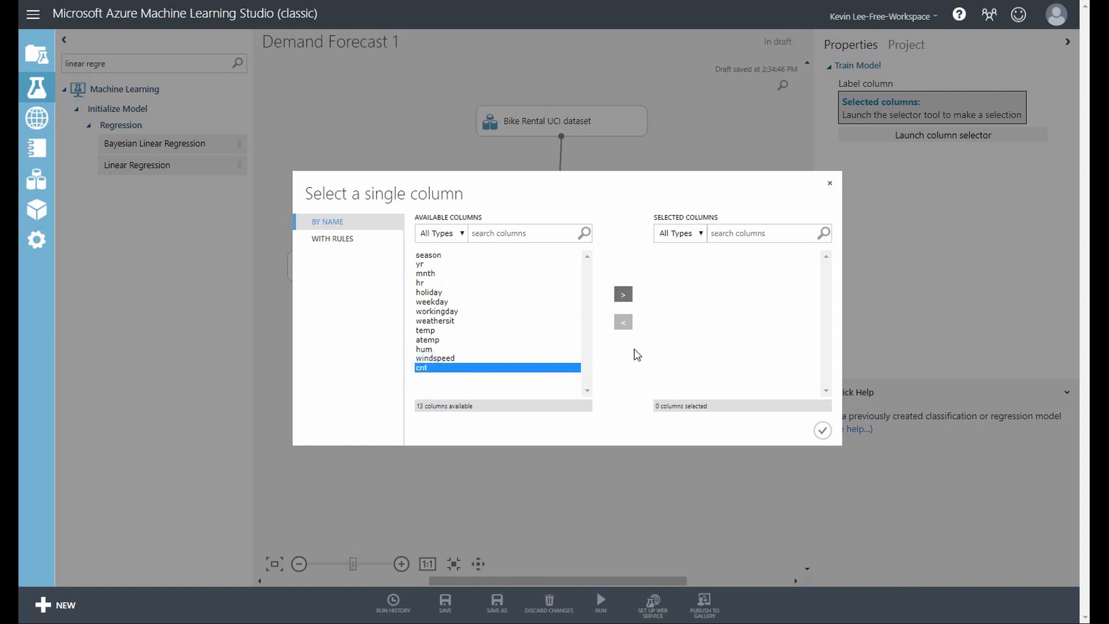
click(623, 295)
click(821, 429)
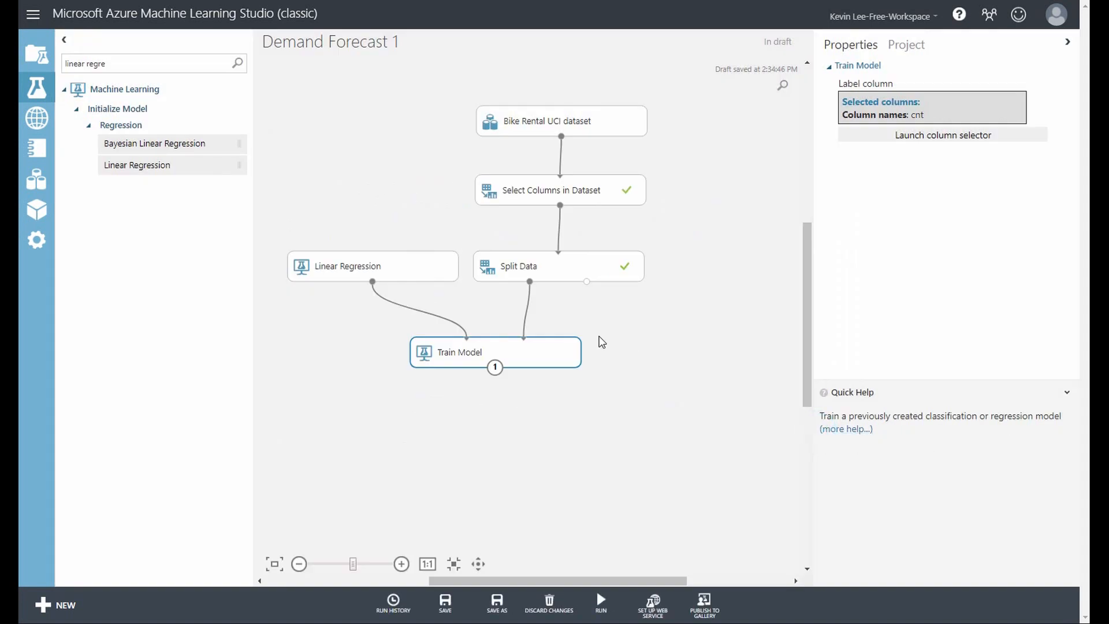
Add a Score Model module below Train Model, and connect Train Model's output and Split Data's second output to its inputs
triple_click(123, 62)
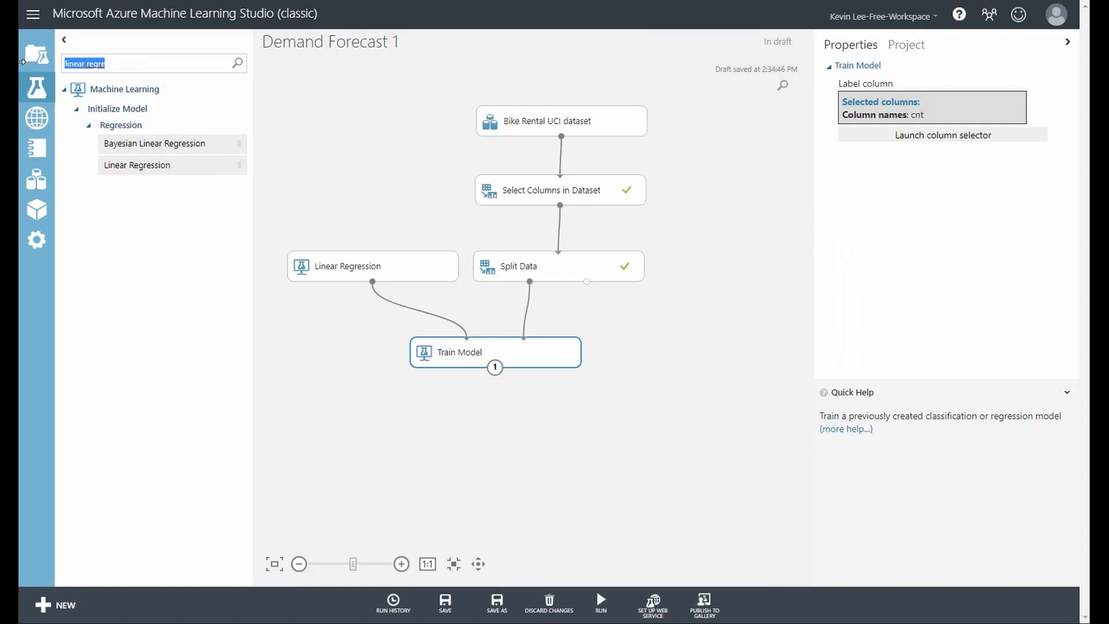
text(score model)
drag(107, 126, 577, 438)
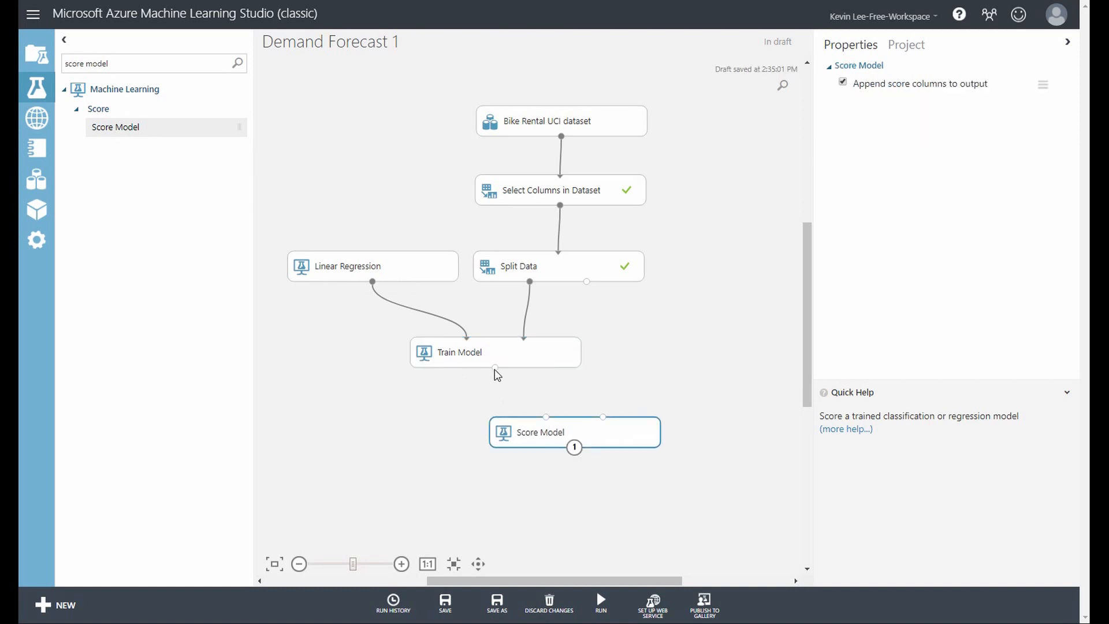
drag(495, 367, 546, 420)
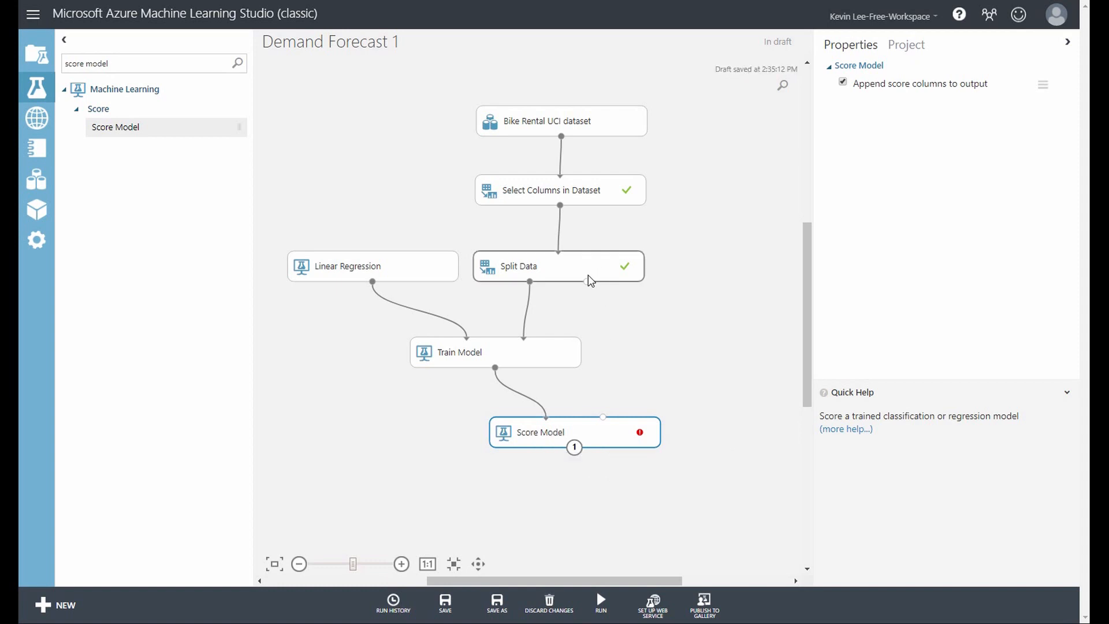
drag(587, 281, 603, 417)
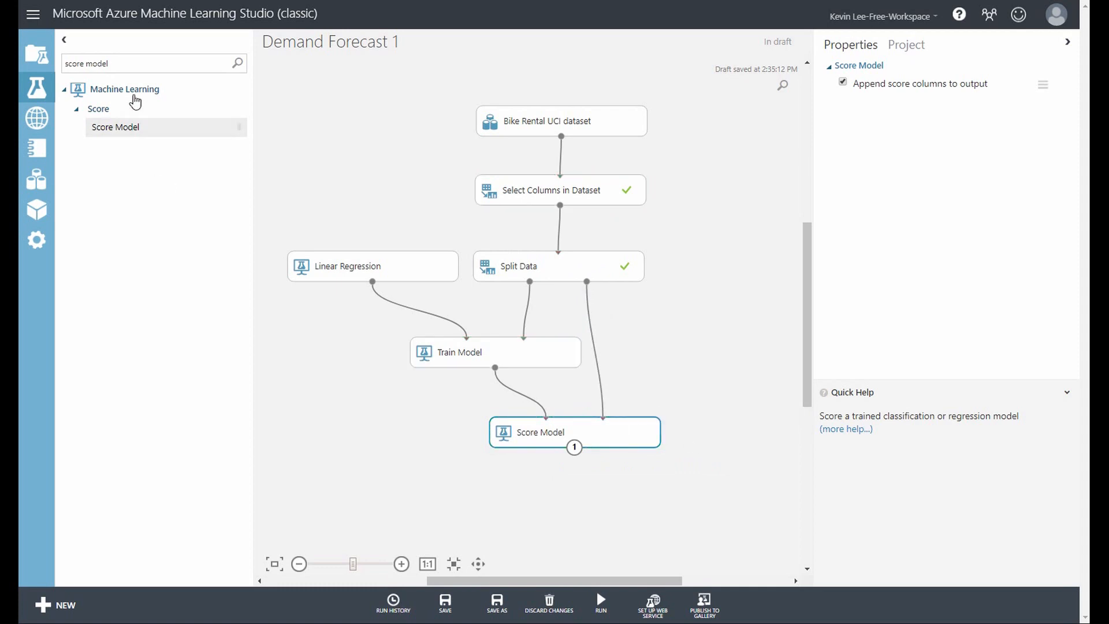
Add an Evaluate Model module below Score Model with Score Model's output connected to its first input, and run the experiment
triple_click(123, 64)
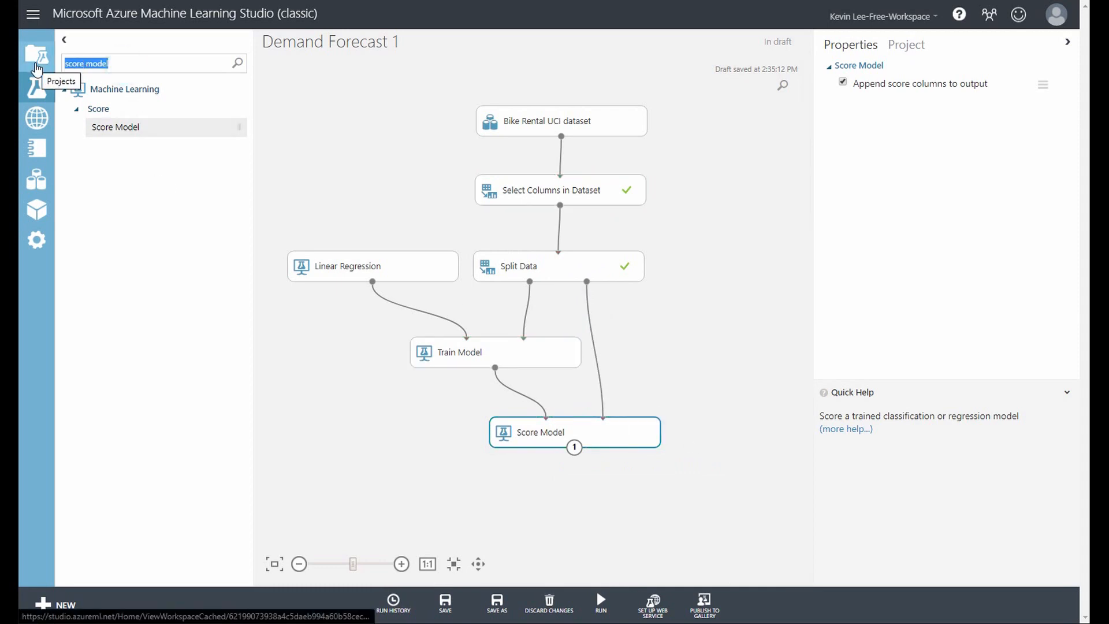
text(evaluation)
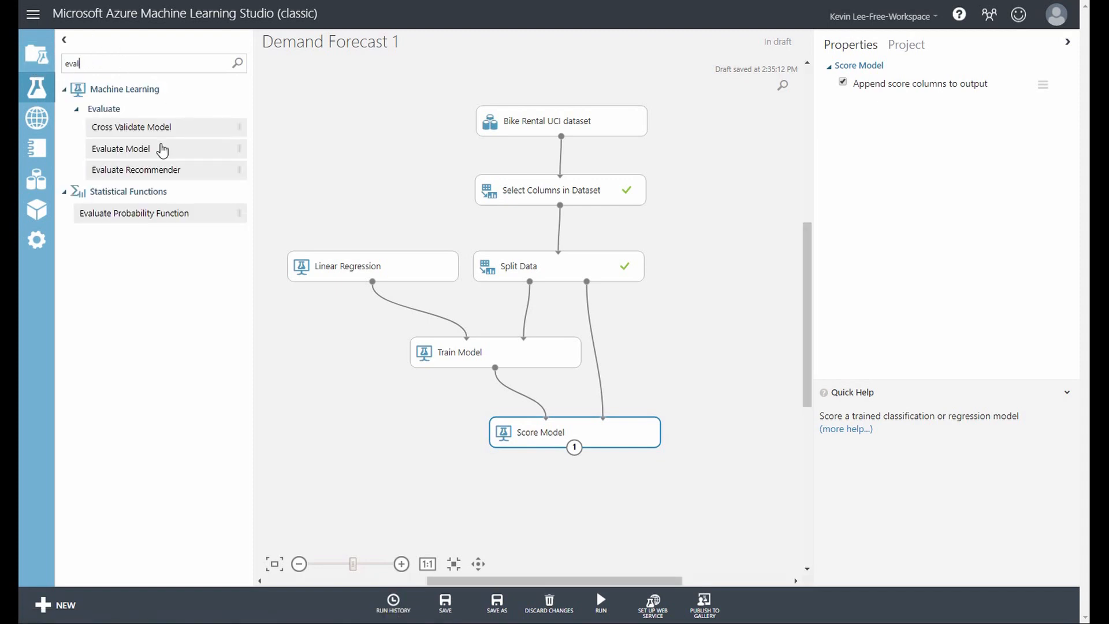
click(138, 148)
drag(189, 190, 601, 512)
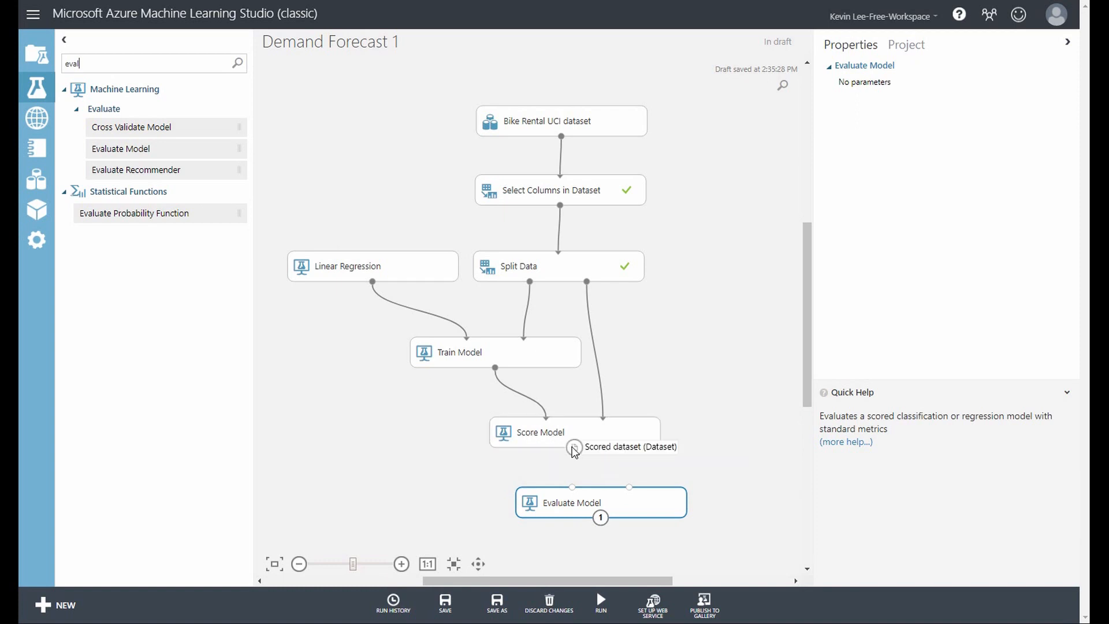
drag(574, 449, 582, 505)
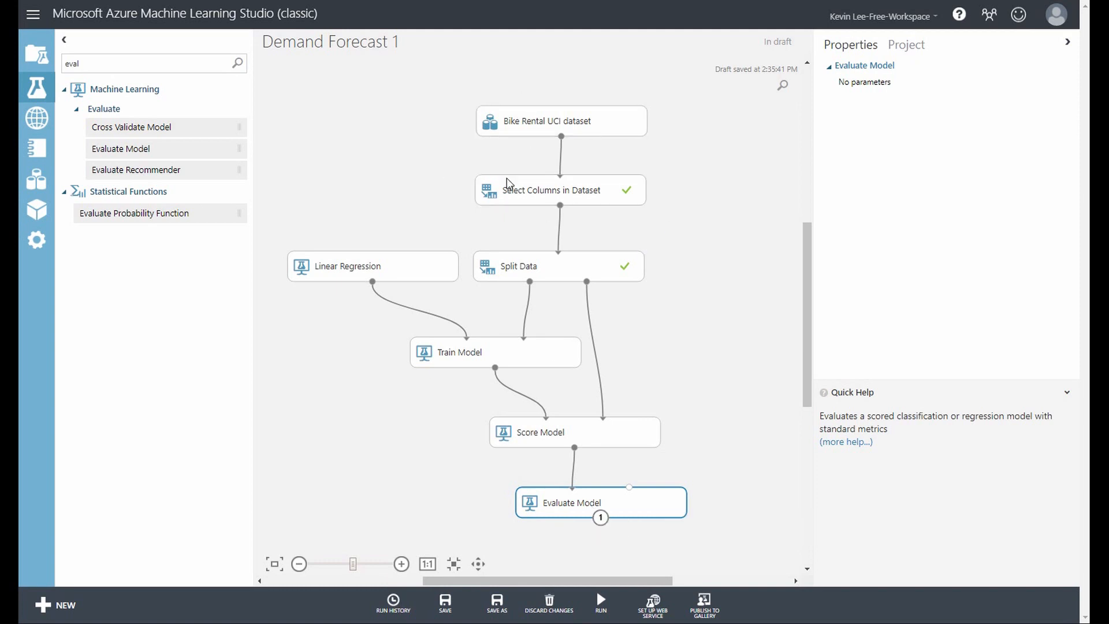
mouse_move(600, 600)
click(597, 556)
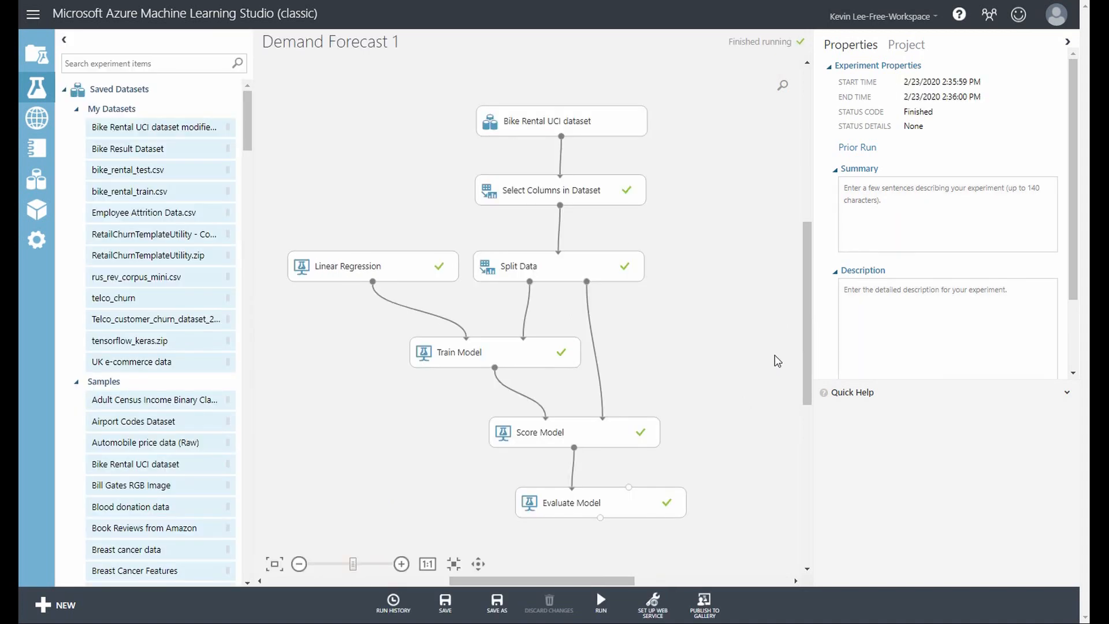
Visualize Score Model's scored dataset and compare the cnt column with the Scored Labels column
right_click(573, 448)
click(618, 534)
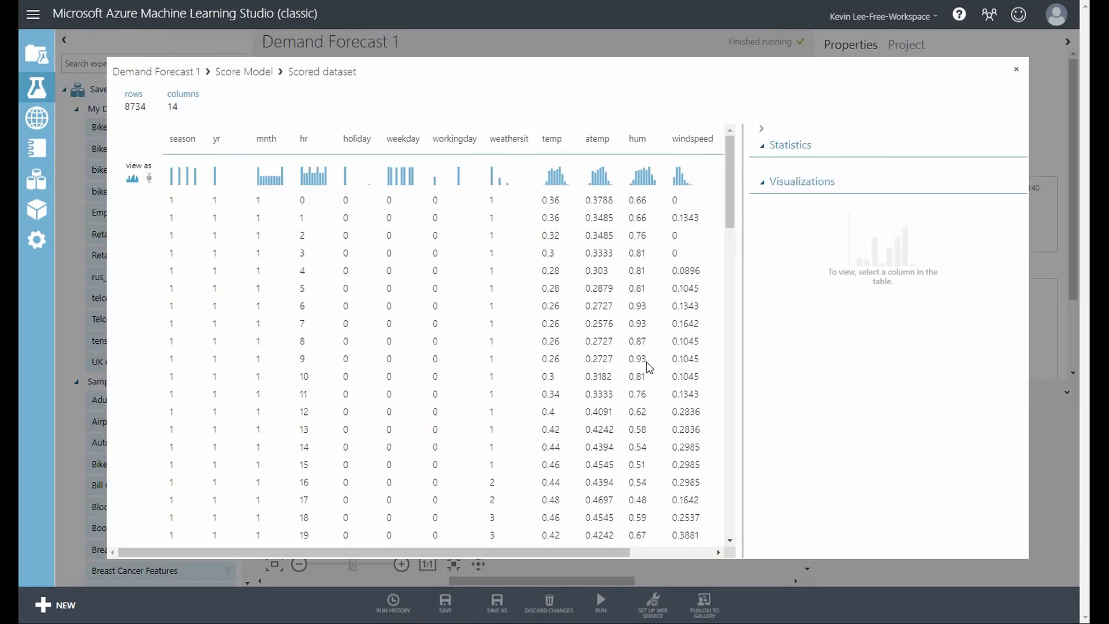
drag(575, 548, 681, 547)
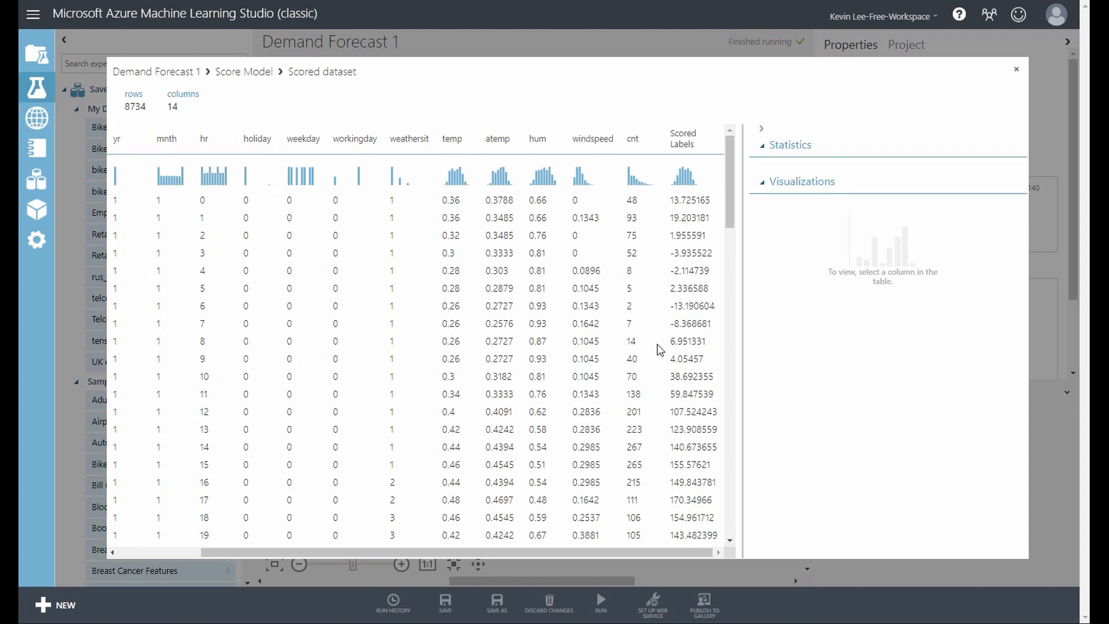
drag(730, 207, 732, 252)
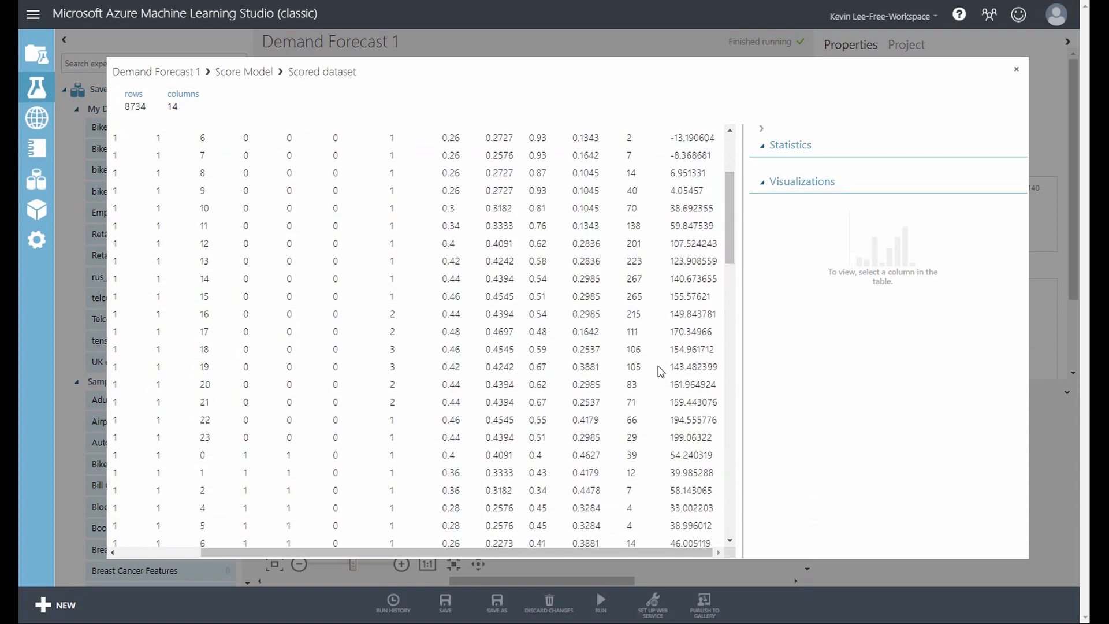
drag(729, 237, 736, 164)
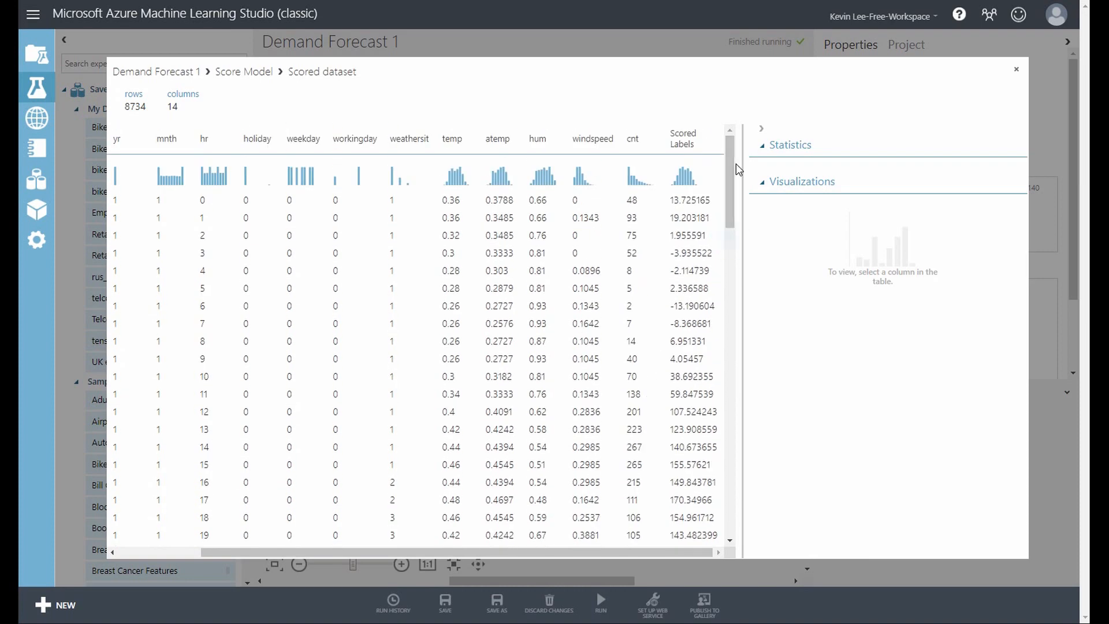
click(1016, 69)
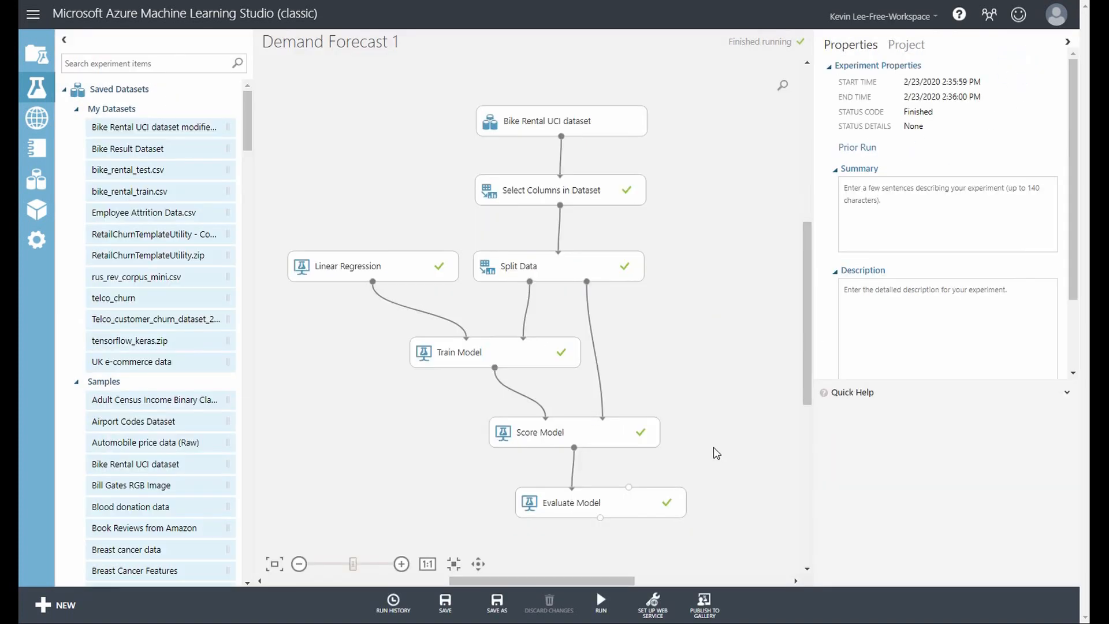
Visualize Evaluate Model's evaluation results and highlight the Root Mean Squared Error value
right_click(600, 517)
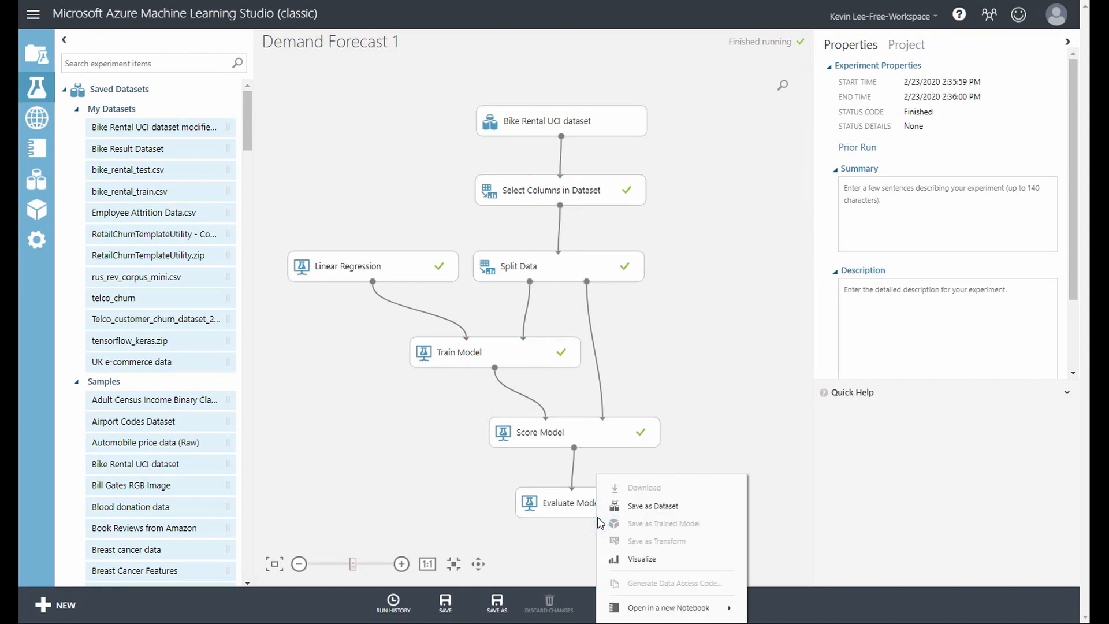
click(633, 559)
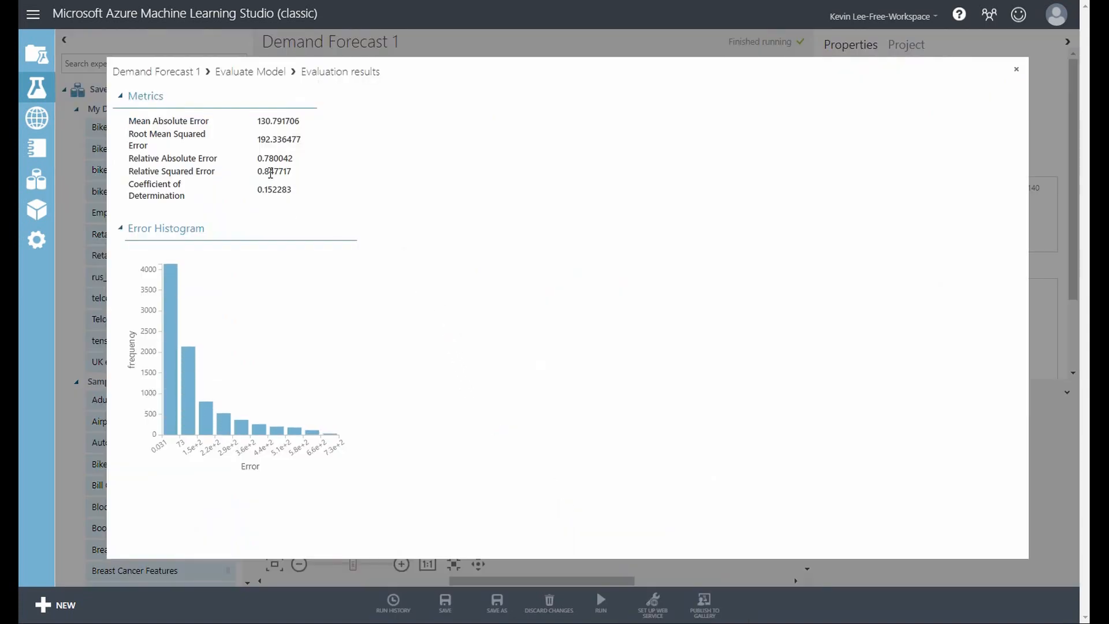
drag(271, 138, 260, 144)
drag(306, 139, 260, 143)
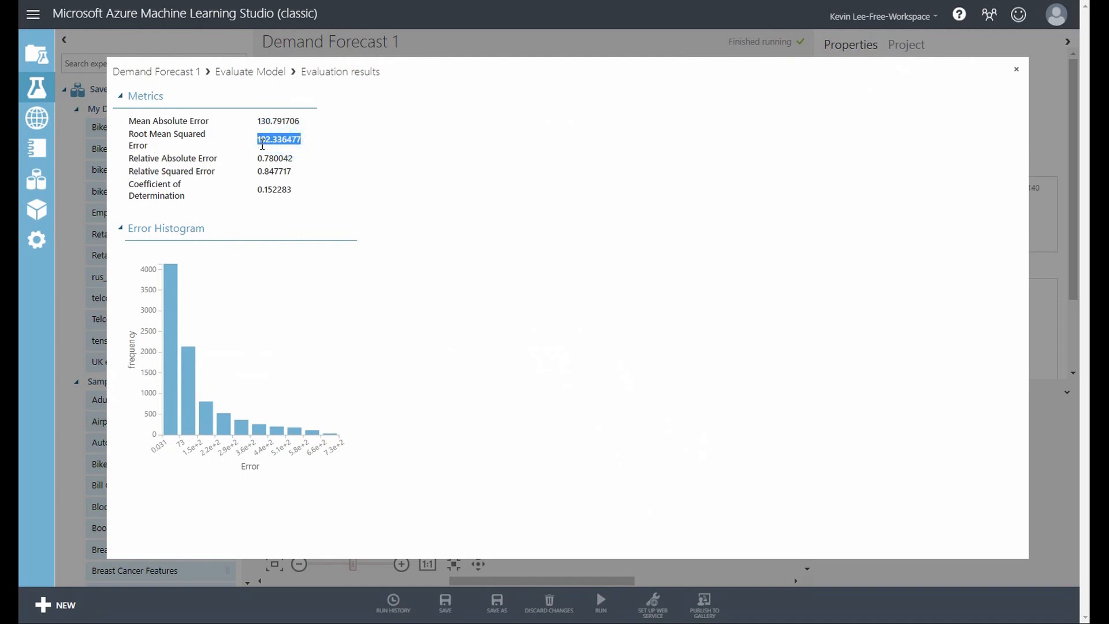